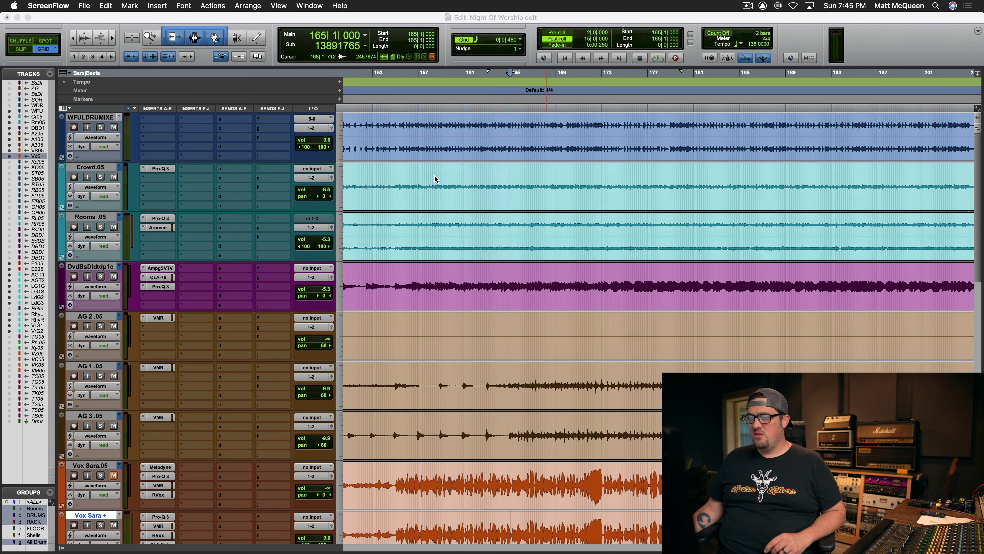
Step: Zoom out and solo the drum mix, Crowd.05 and Rooms.05 tracks, with the play position at bar 160
{"action": "left_click", "coordinate": [483, 130]}
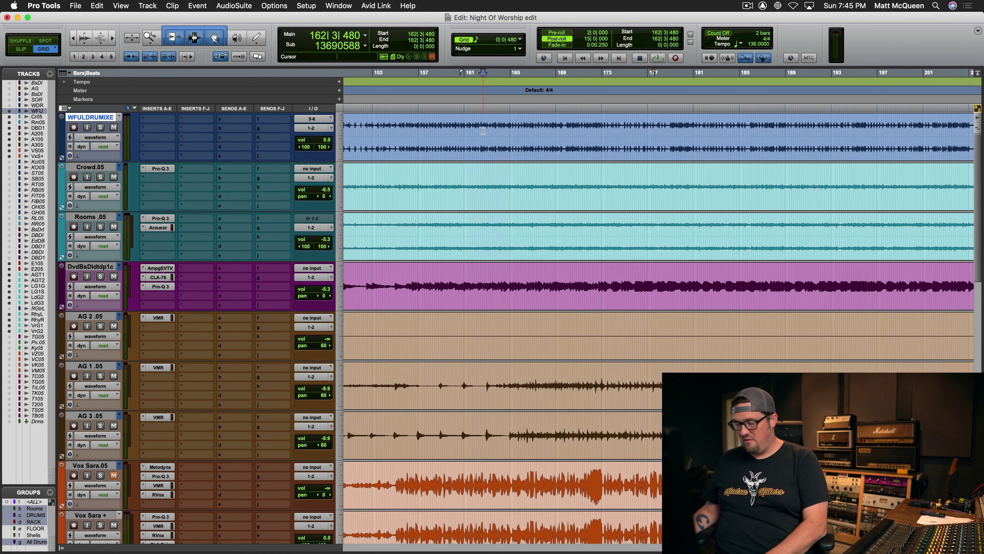
{"action": "key", "text": "super+bracketleft"}
{"action": "key", "text": "super+bracketleft"}
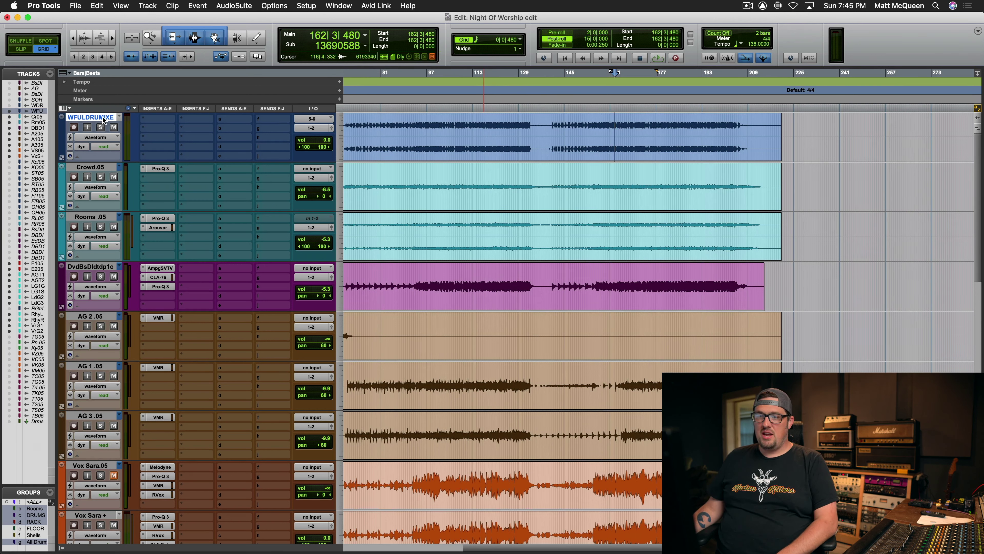
{"action": "left_click", "coordinate": [98, 219], "text": "shift"}
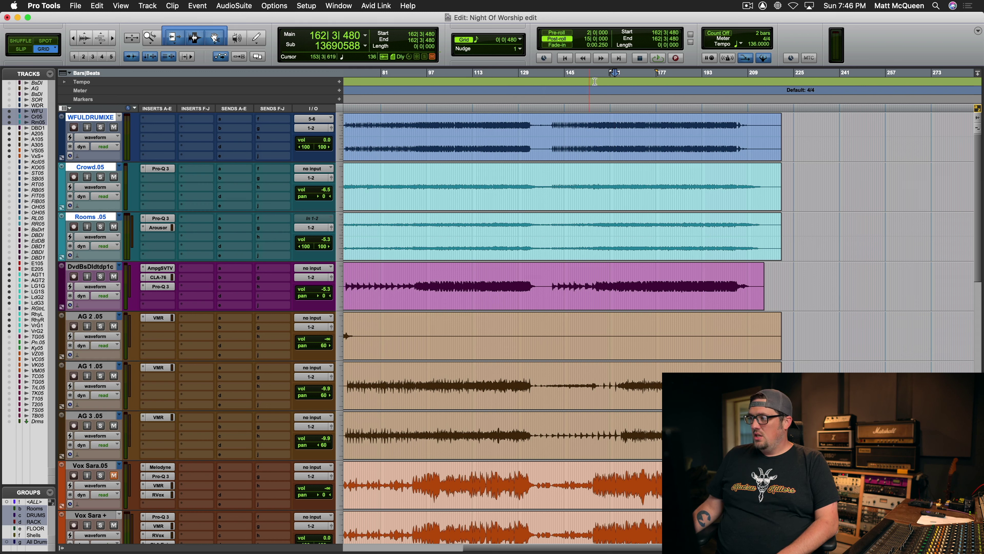
{"action": "left_click", "coordinate": [607, 123]}
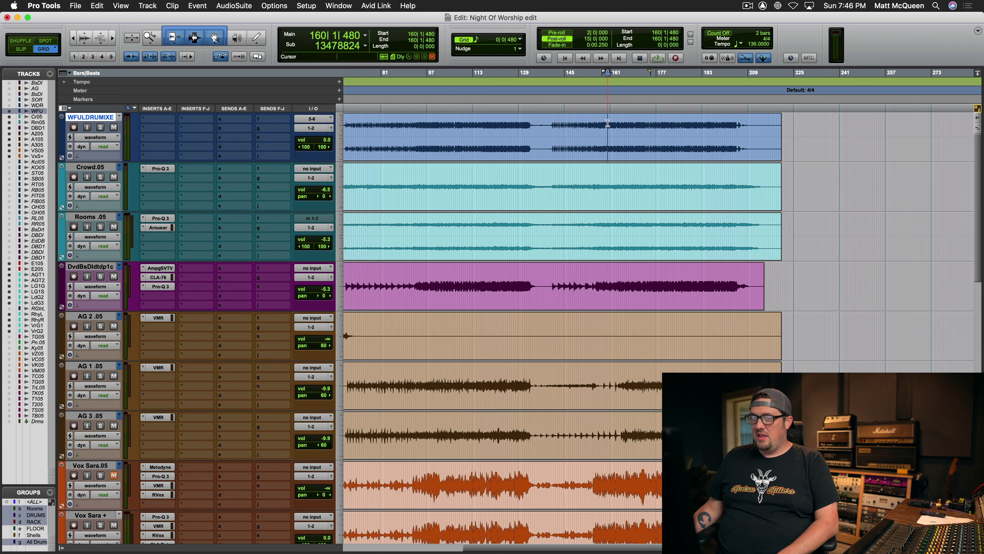
{"action": "left_click", "coordinate": [93, 217], "text": "shift"}
{"action": "key", "text": "shift+s"}
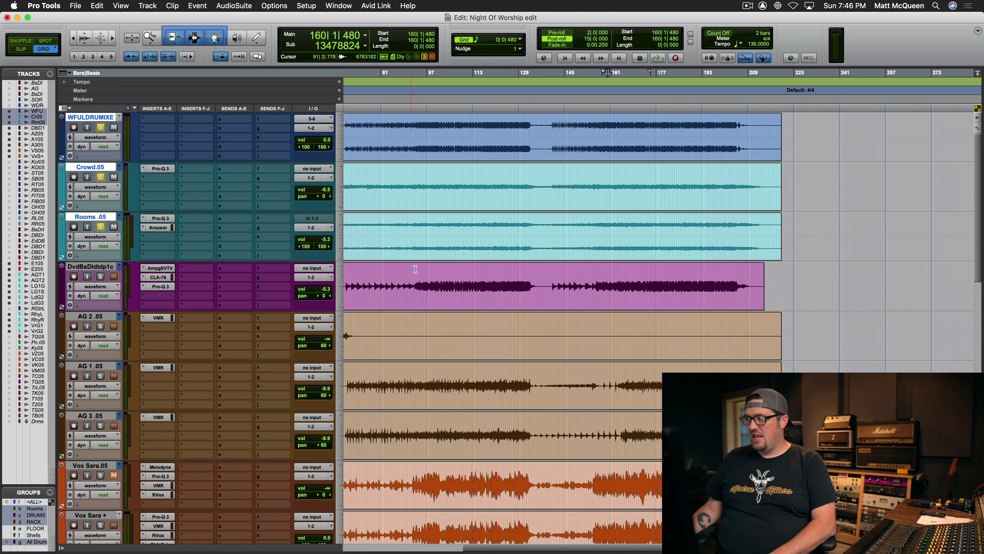
Step: Play the three soloed tracks from bar 160, then stop and clear their solos
{"action": "key", "text": "space"}
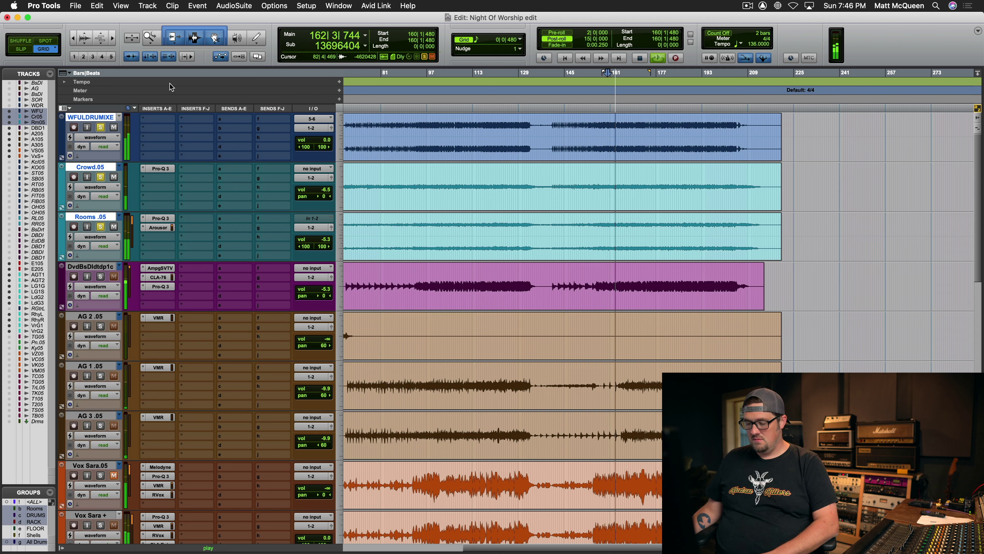
{"action": "key", "text": "space"}
{"action": "key", "text": "shift+s"}
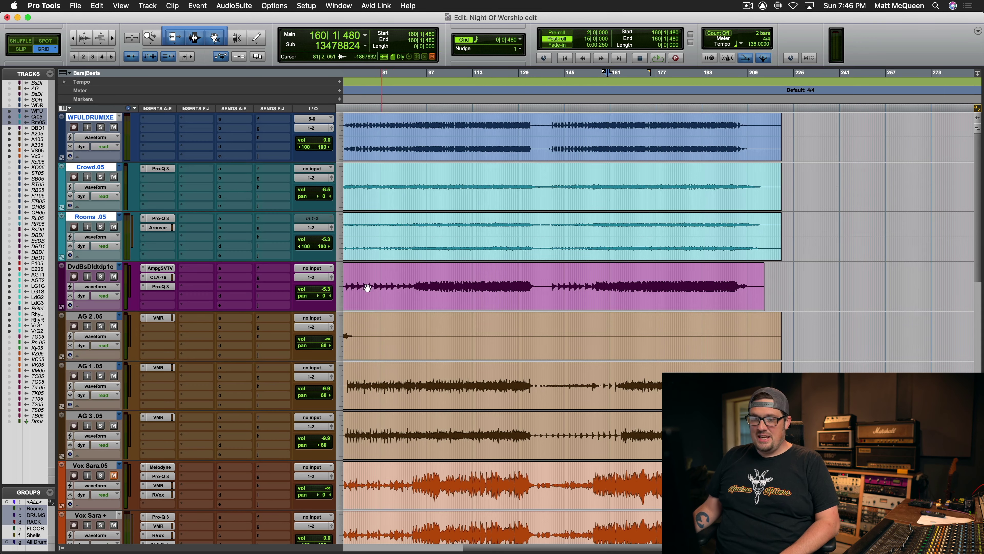
{"action": "scroll", "coordinate": [403, 224], "scroll_direction": "down", "scroll_amount": 3}
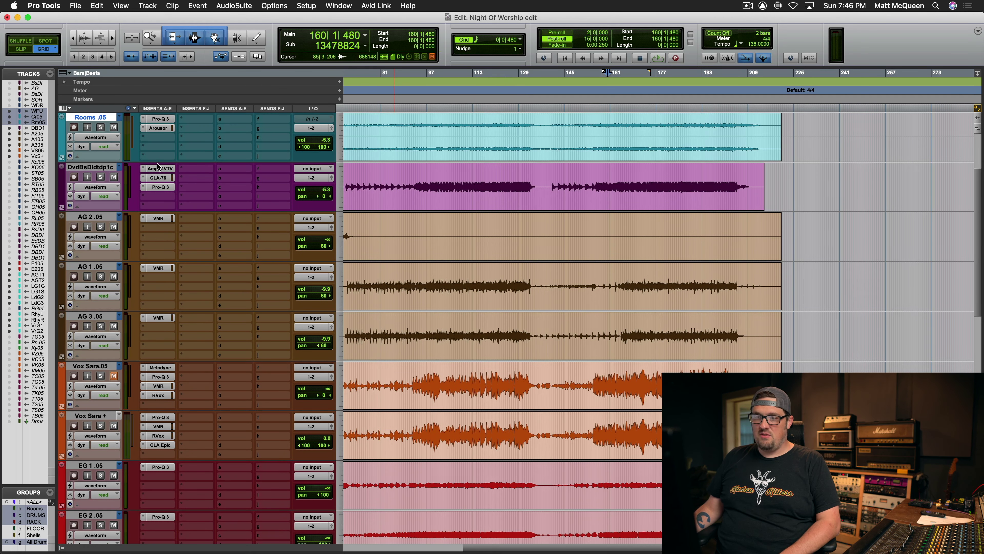
{"action": "left_click", "coordinate": [161, 170]}
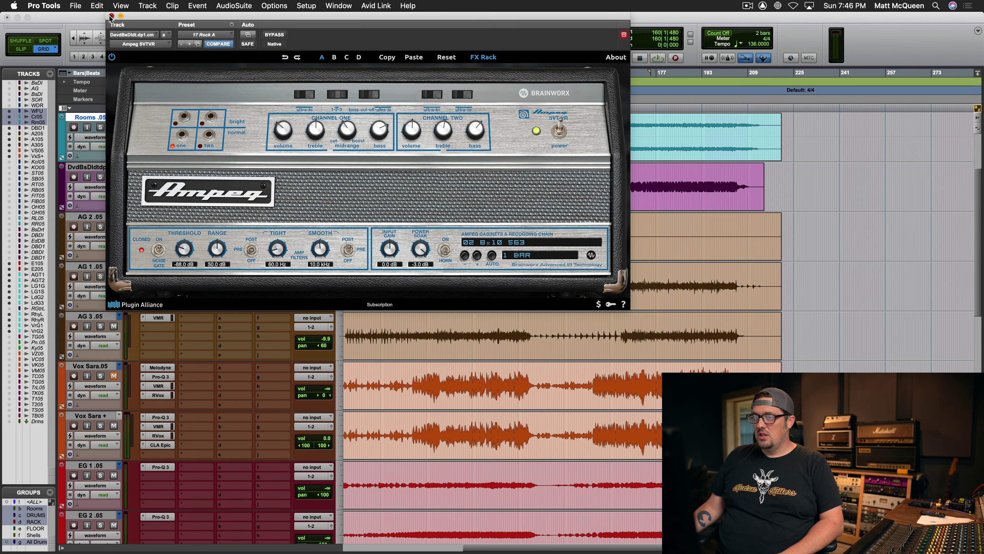
{"action": "left_click", "coordinate": [111, 16]}
{"action": "left_click", "coordinate": [162, 177]}
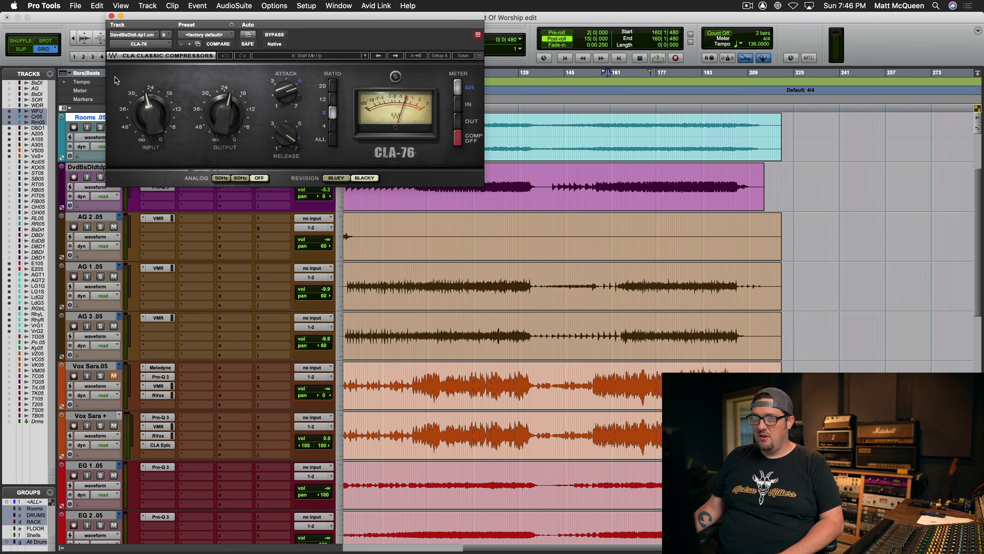
{"action": "left_click", "coordinate": [110, 16]}
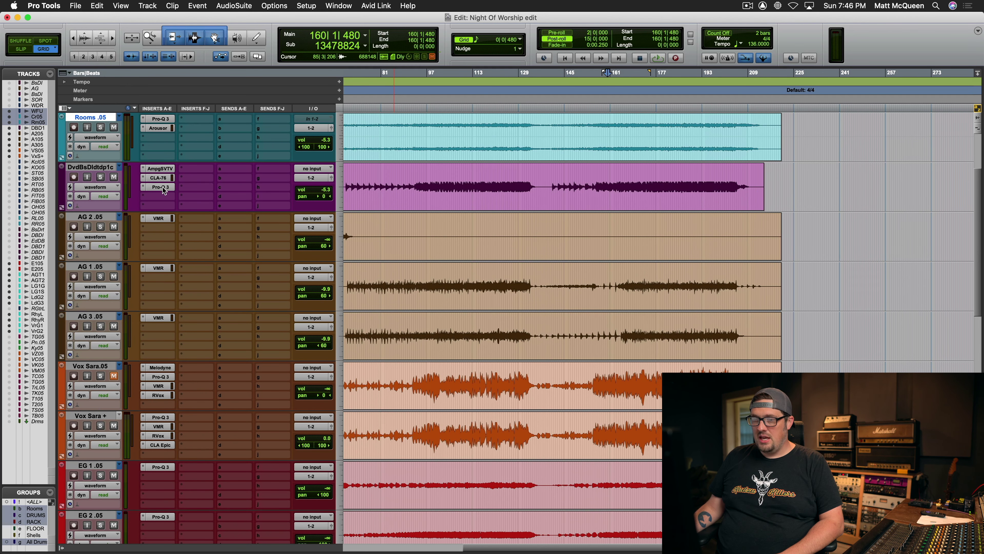
{"action": "left_click", "coordinate": [162, 187]}
{"action": "left_click", "coordinate": [111, 17]}
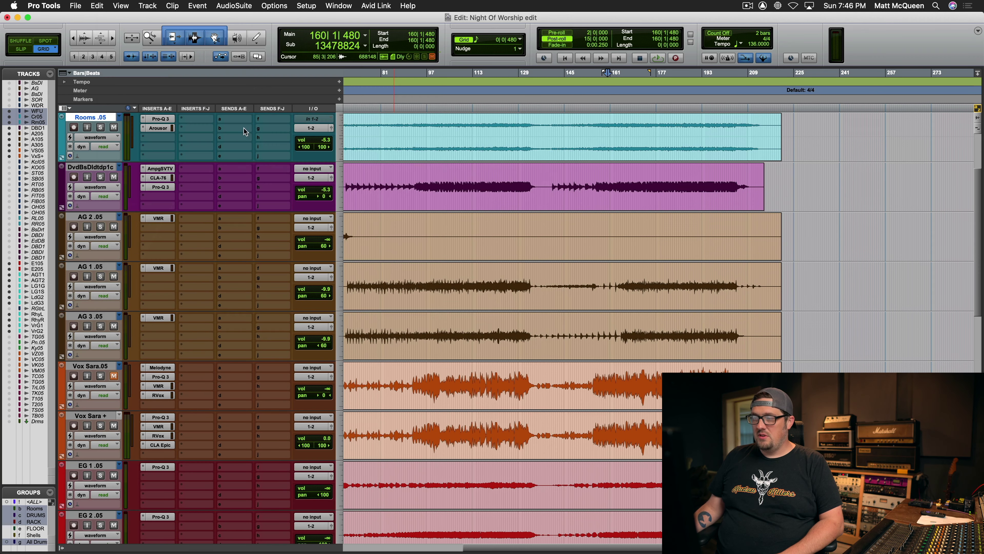
{"action": "scroll", "coordinate": [232, 301], "scroll_direction": "down", "scroll_amount": 15}
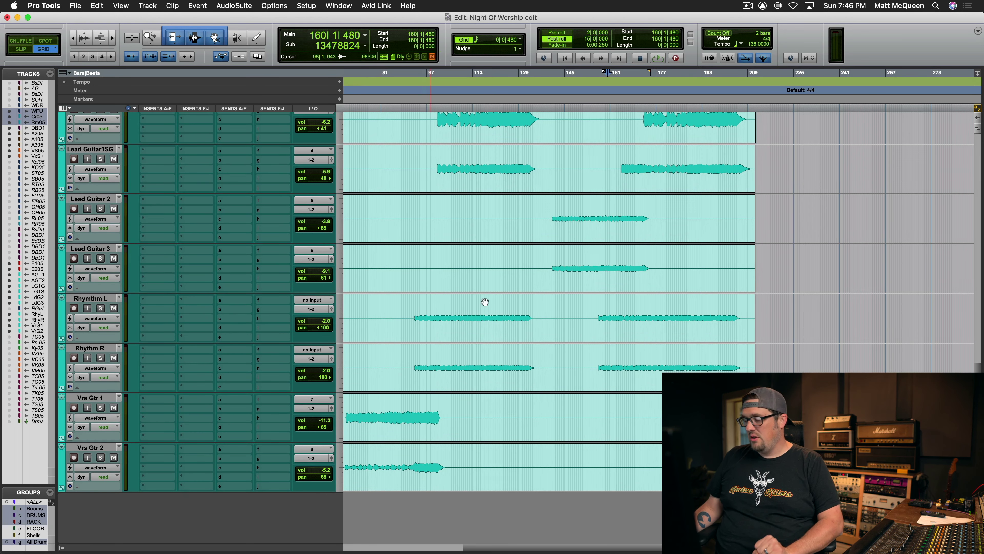
{"action": "scroll", "coordinate": [581, 279], "scroll_direction": "up", "scroll_amount": 10}
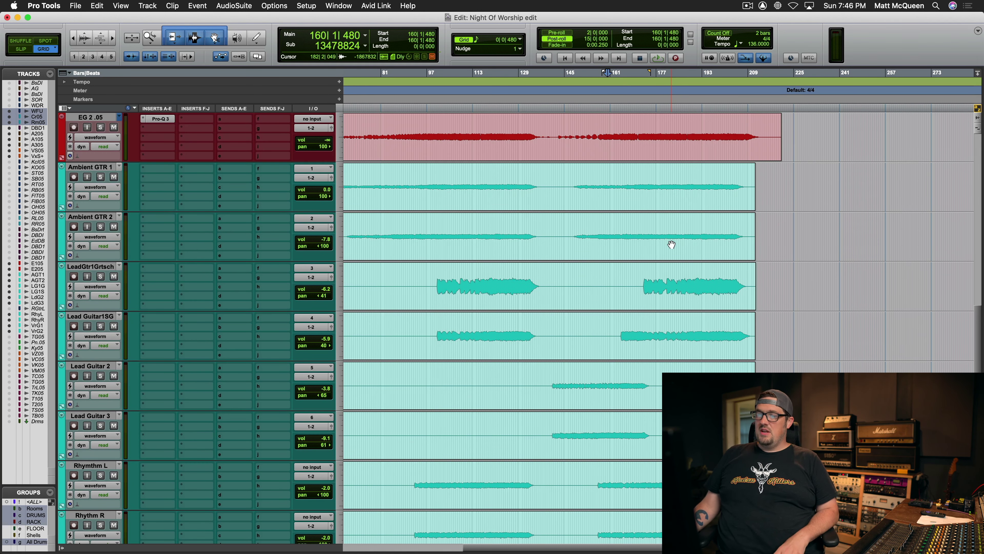
{"action": "scroll", "coordinate": [671, 245], "scroll_direction": "up", "scroll_amount": 4}
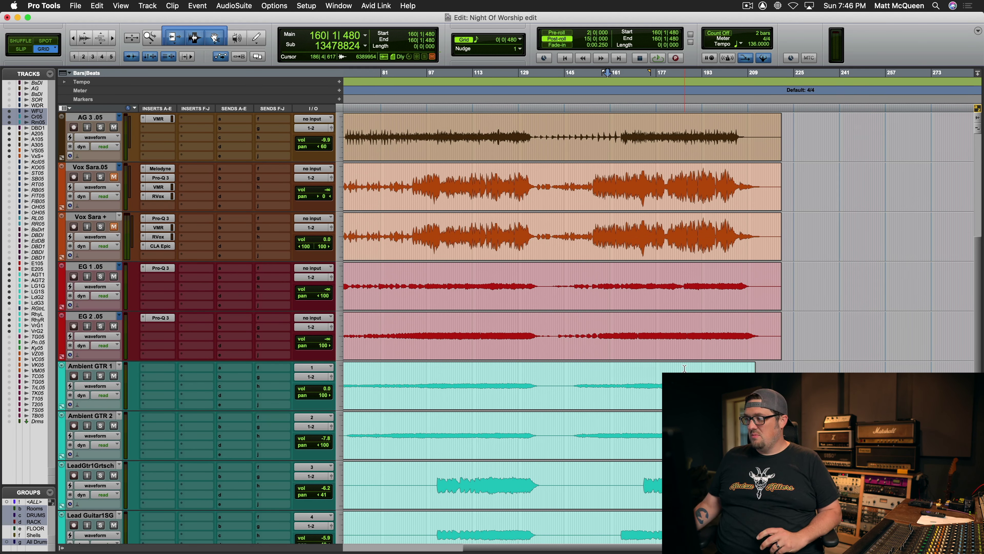
Step: Set the play position in EG 1.05 to bar 172 and scroll down the track list
{"action": "left_click", "coordinate": [639, 273]}
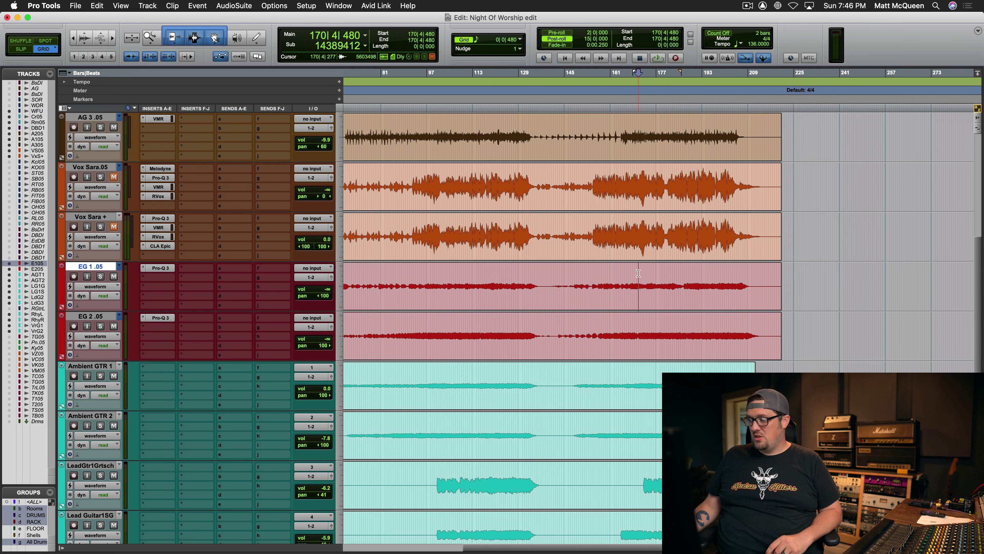
{"action": "left_click", "coordinate": [640, 271]}
{"action": "left_click", "coordinate": [641, 271]}
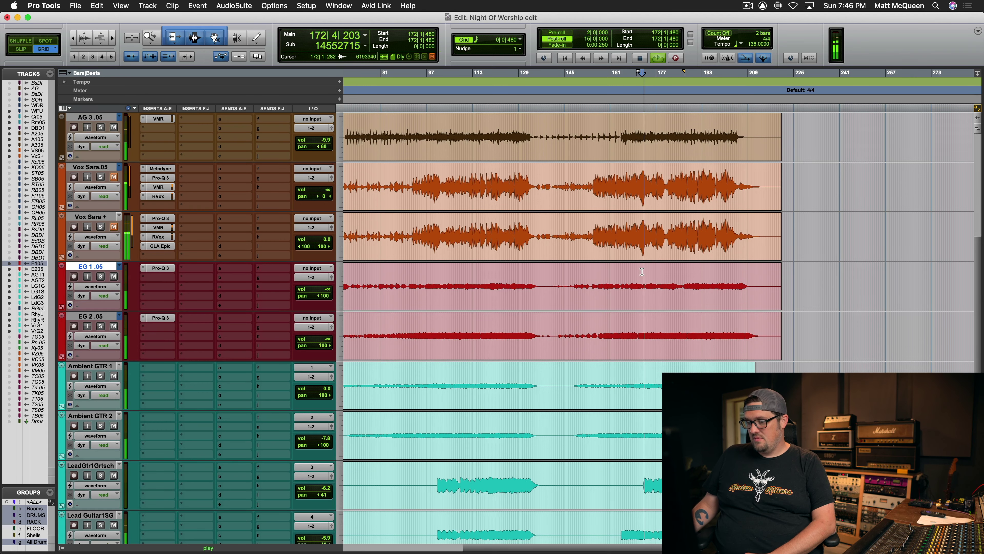
{"action": "scroll", "coordinate": [641, 287], "scroll_direction": "down", "scroll_amount": 4}
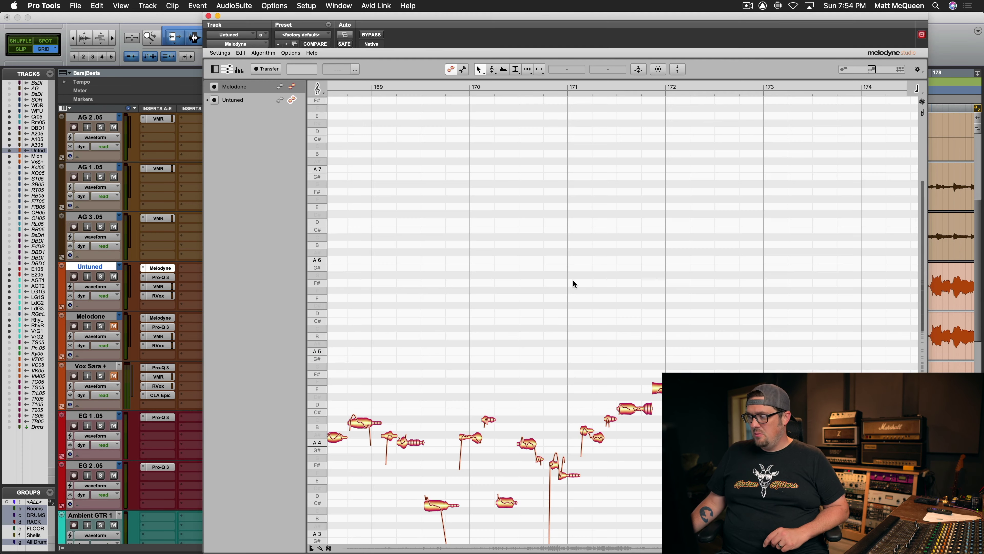
Step: Open Melodyne on the Untuned vocal and play its uncorrected notes around bars 169–174
{"action": "left_click", "coordinate": [152, 268]}
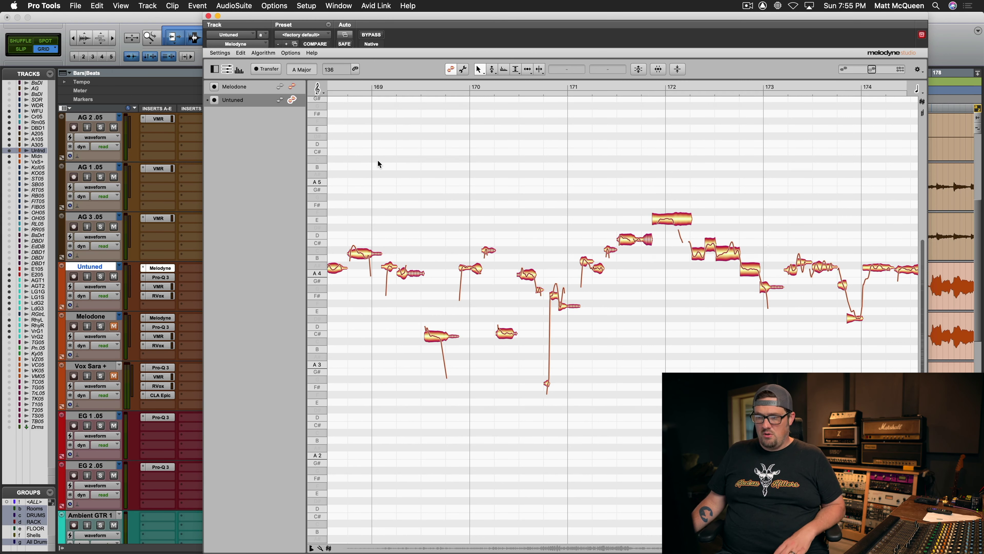
{"action": "key", "text": "space"}
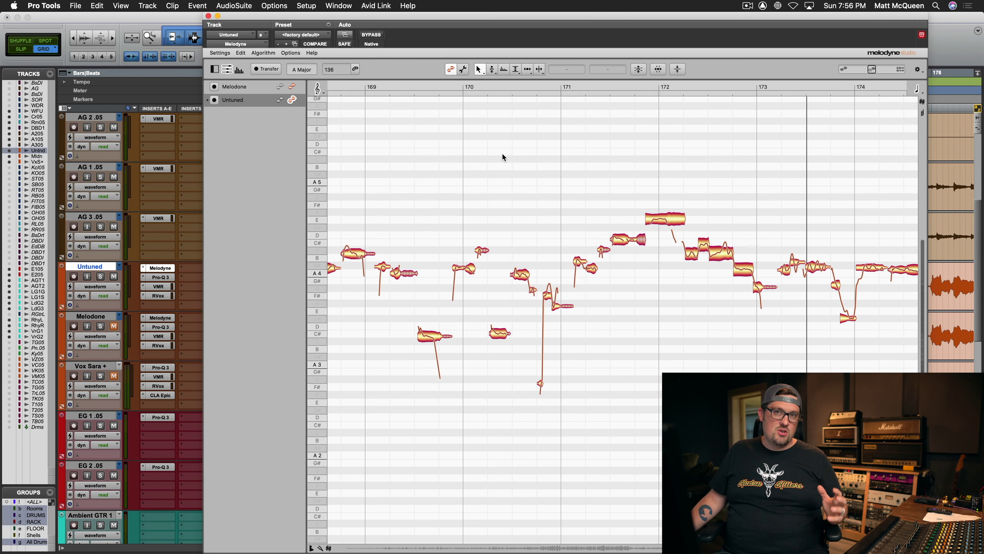
{"action": "right_click", "coordinate": [473, 157]}
{"action": "left_click", "coordinate": [473, 158]}
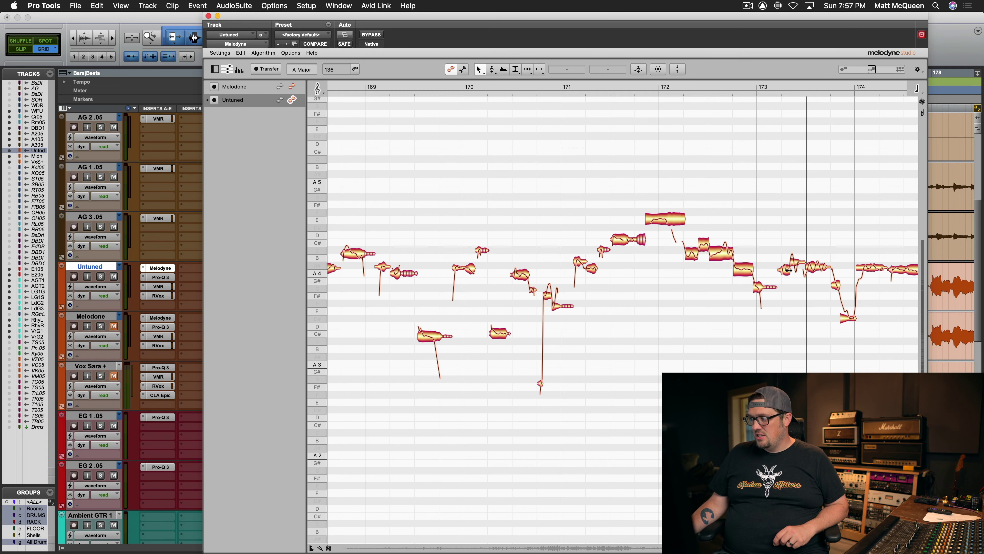
{"action": "double_click", "coordinate": [666, 215]}
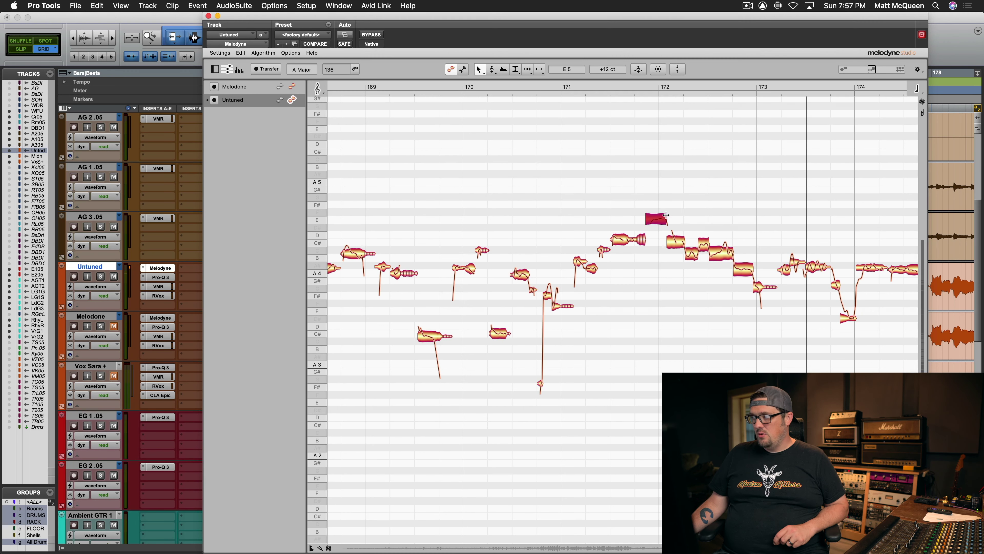
{"action": "double_click", "coordinate": [720, 250]}
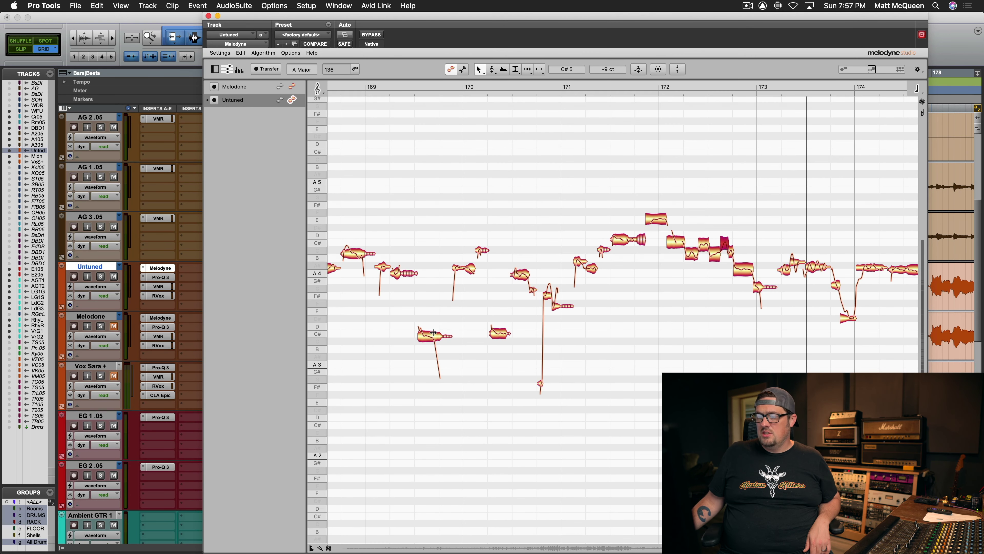
{"action": "double_click", "coordinate": [433, 332]}
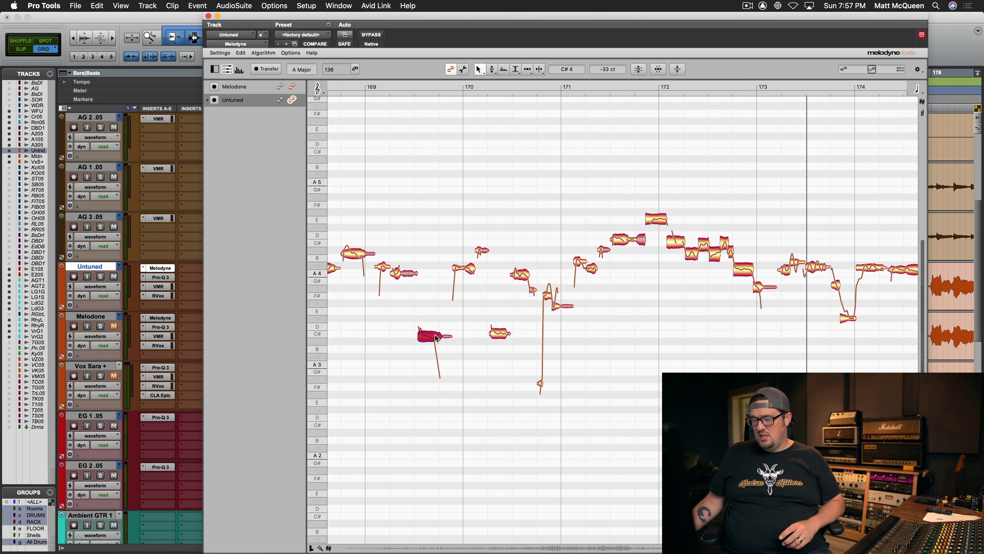
{"action": "double_click", "coordinate": [436, 332]}
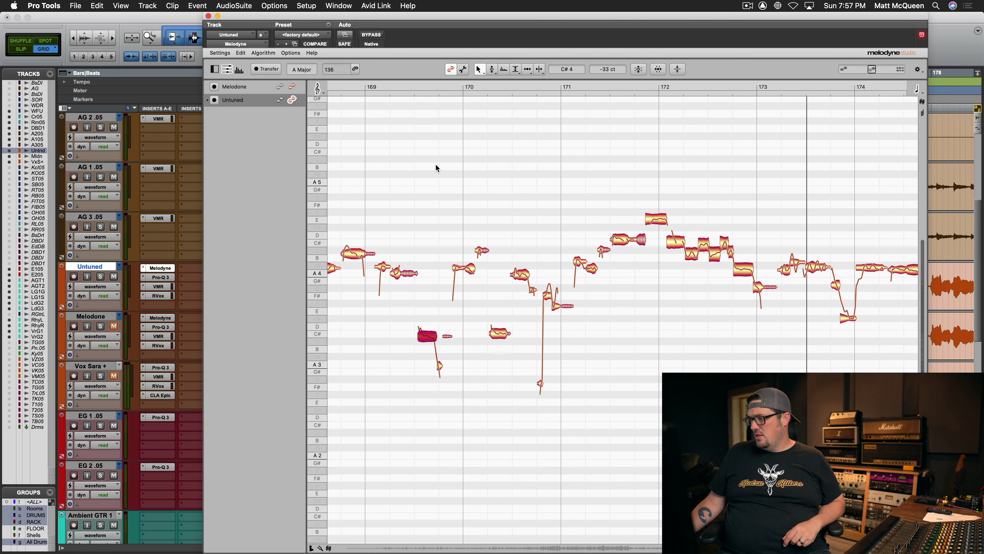
Step: Snap the Untuned vocal notes in bars 169–173 to their pitch centres, deselect, and play them back
{"action": "left_click_drag", "start_coordinate": [389, 163], "coordinate": [777, 444]}
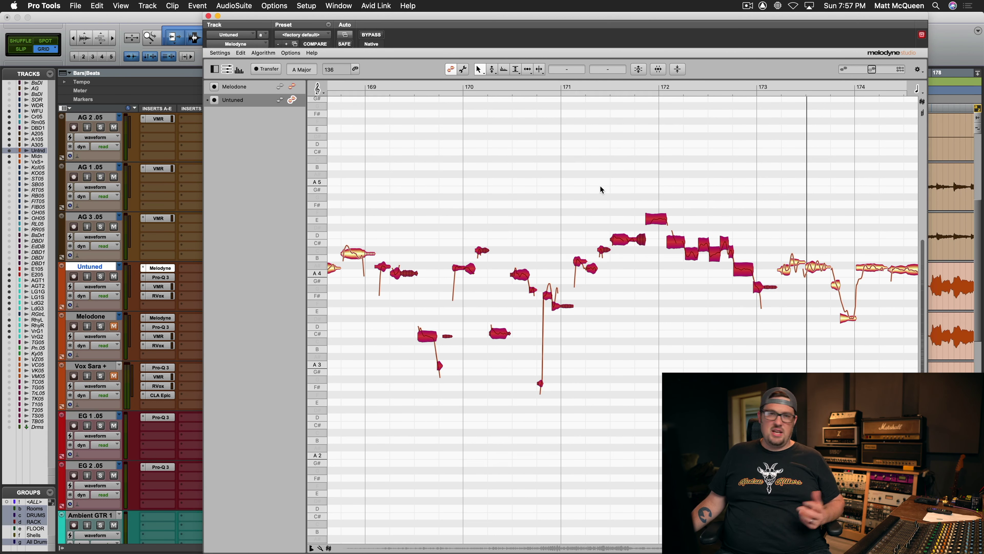
{"action": "left_click", "coordinate": [657, 221]}
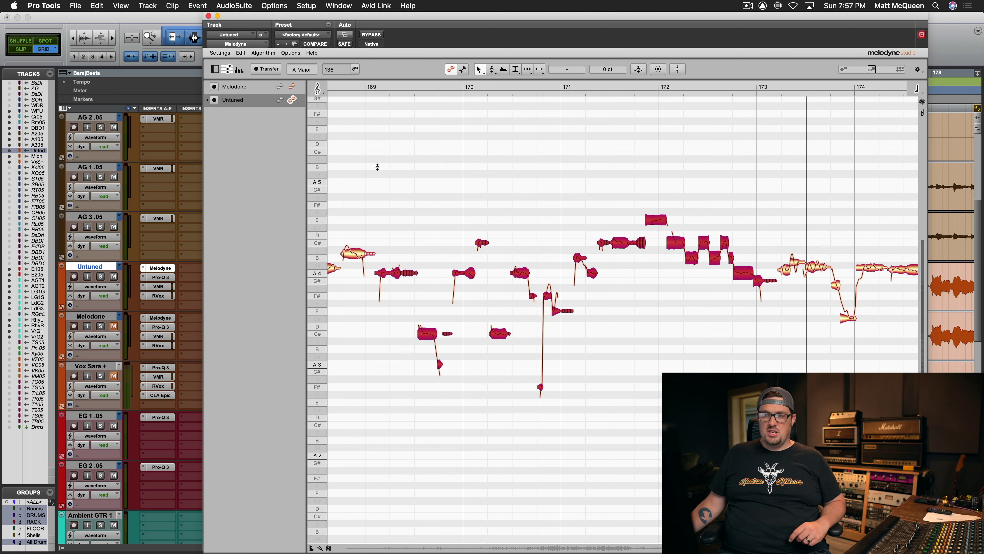
{"action": "right_click", "coordinate": [377, 167]}
{"action": "left_click", "coordinate": [376, 166]}
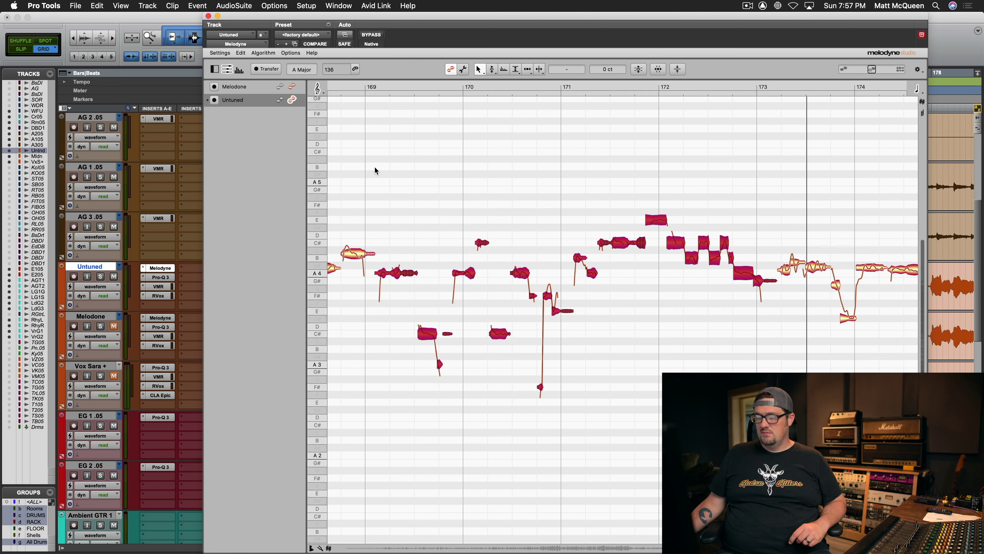
{"action": "left_click", "coordinate": [376, 166]}
{"action": "key", "text": "space"}
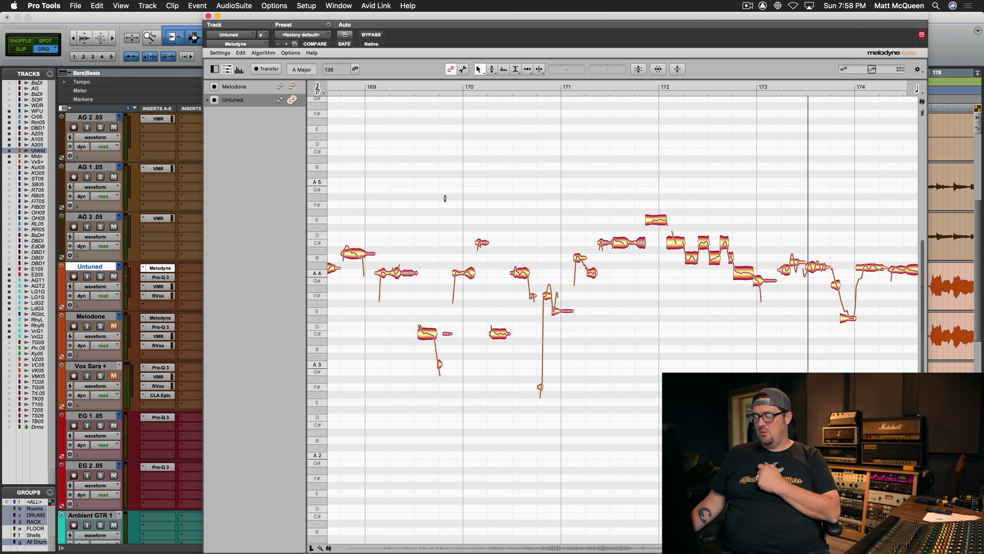
Step: Lower the high note near bar 170 from C#5 to C5 and play the phrase from bar 169
{"action": "left_click_drag", "start_coordinate": [525, 228], "coordinate": [462, 251]}
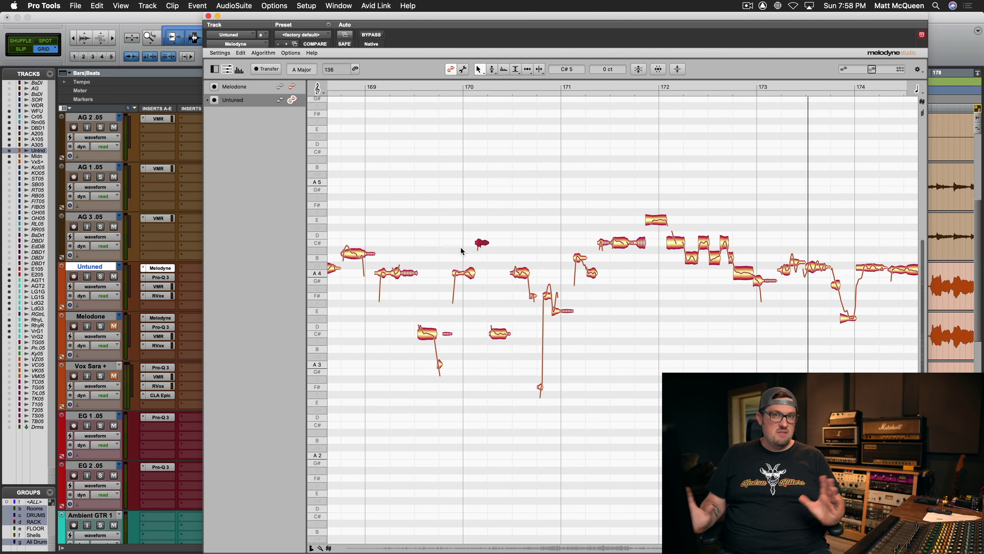
{"action": "key", "text": "Down"}
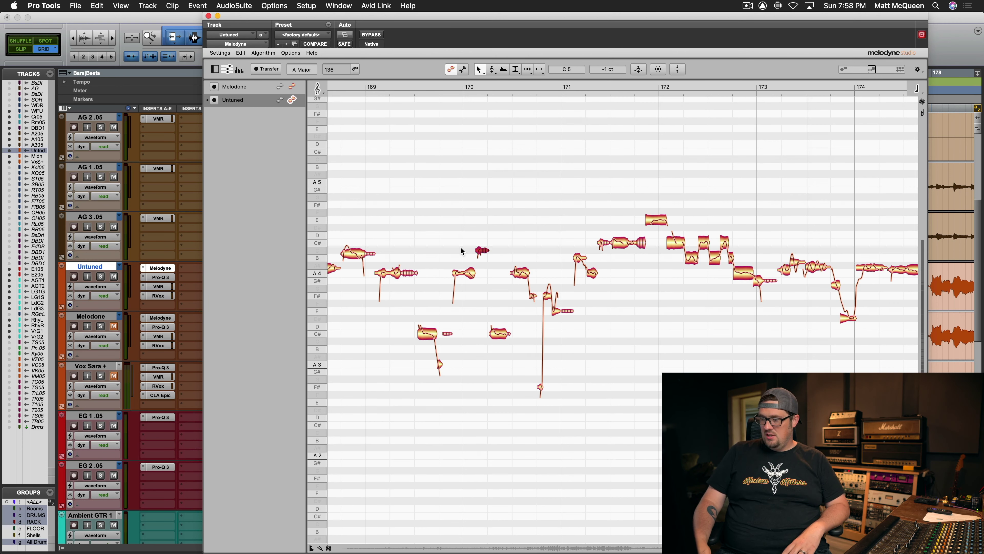
{"action": "left_click", "coordinate": [603, 239]}
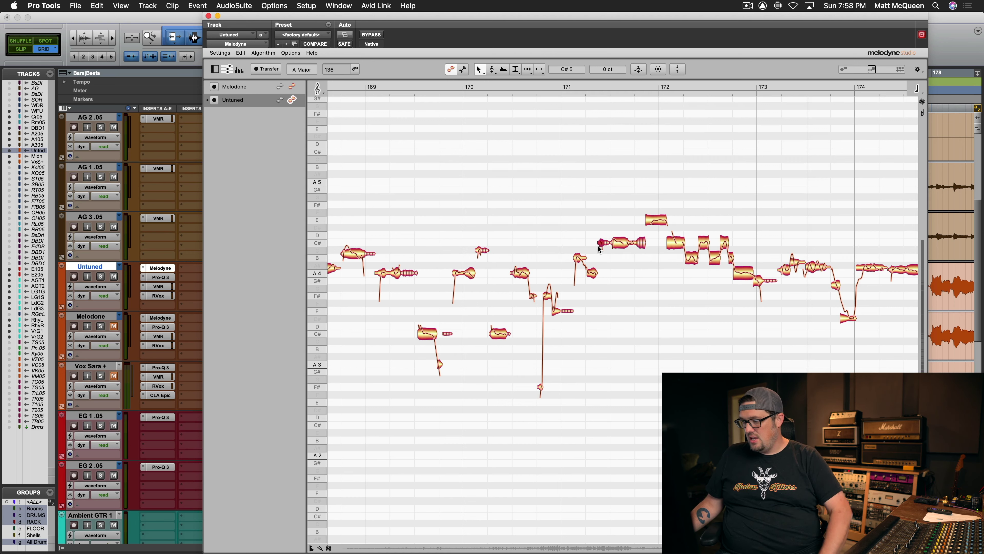
{"action": "left_click", "coordinate": [600, 250]}
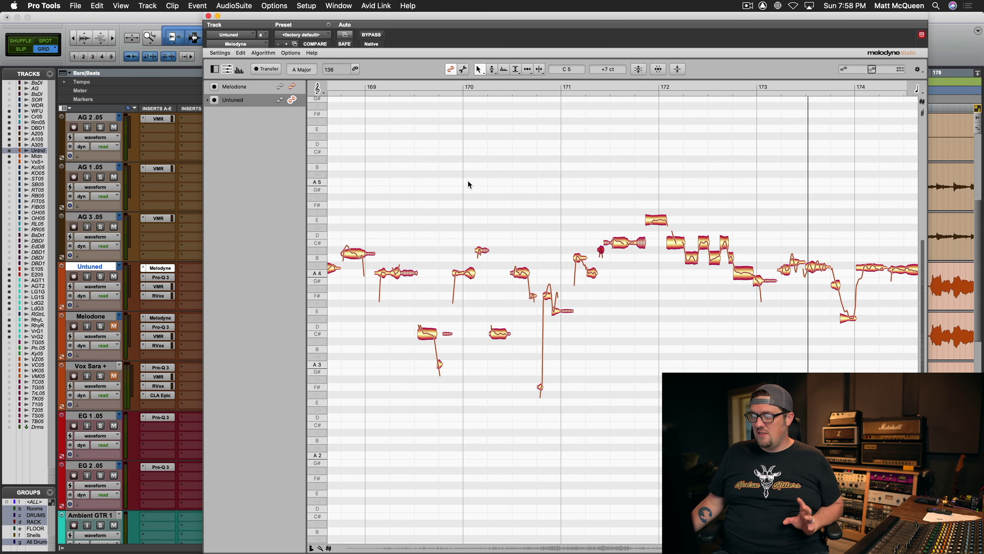
{"action": "left_click", "coordinate": [384, 175]}
{"action": "key", "text": "space"}
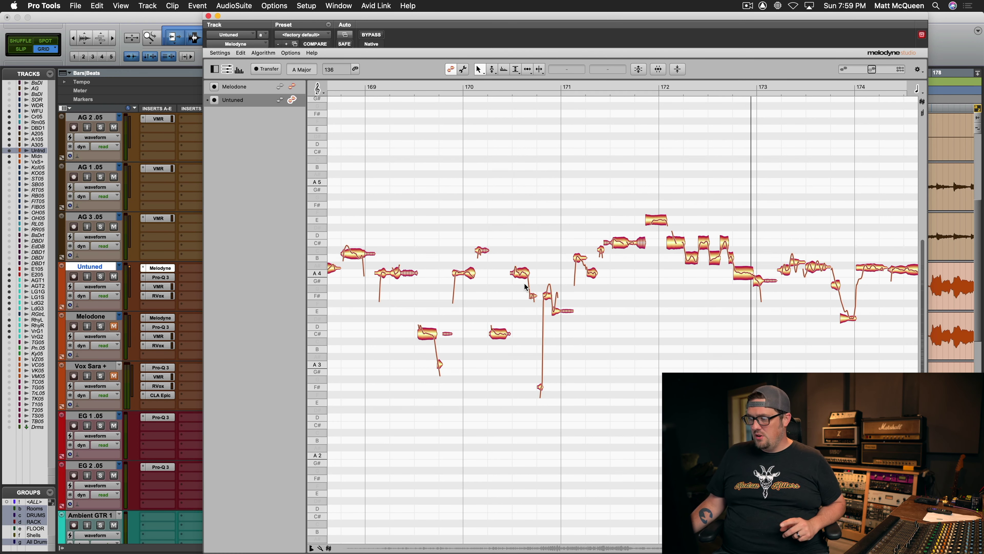
Step: Inspect the swooping note and small note near bar 171, replaying the phrase from bar 170
{"action": "left_click_drag", "start_coordinate": [537, 278], "coordinate": [555, 395]}
{"action": "left_click", "coordinate": [556, 394]}
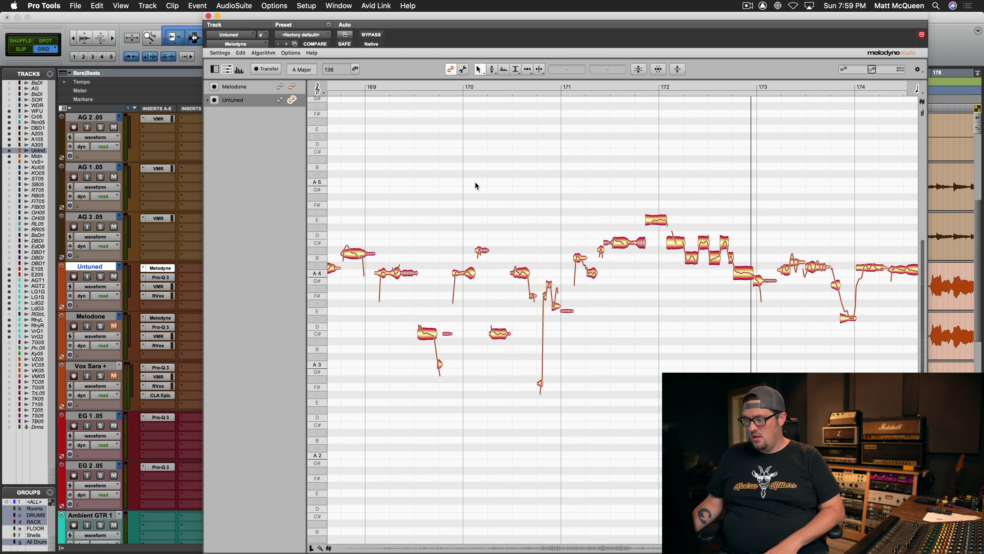
{"action": "key", "text": "space"}
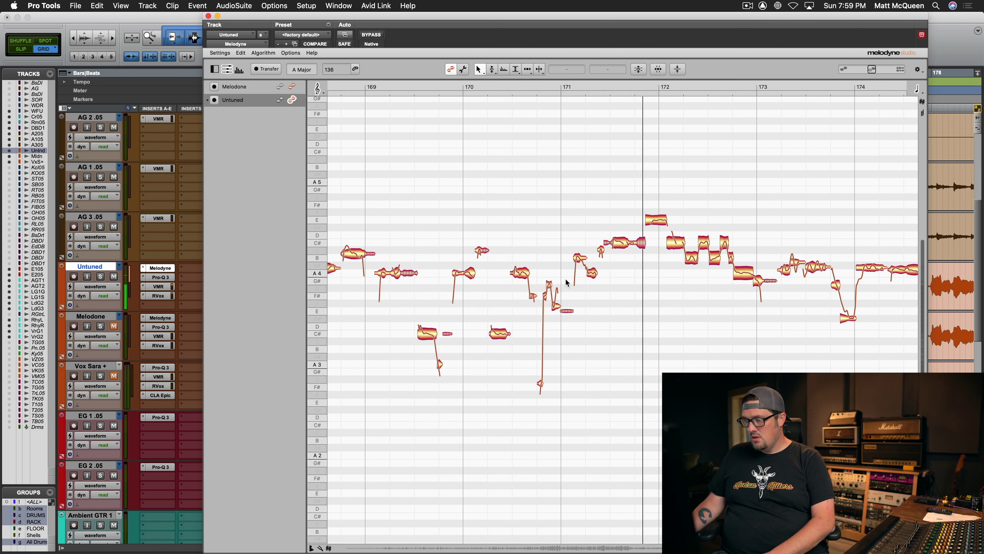
{"action": "left_click", "coordinate": [548, 287]}
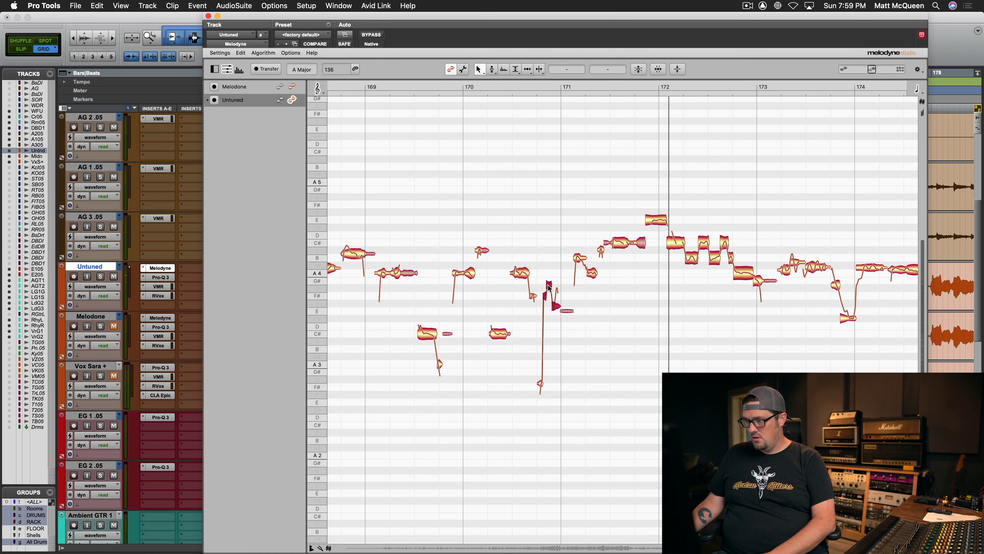
{"action": "right_click", "coordinate": [559, 311]}
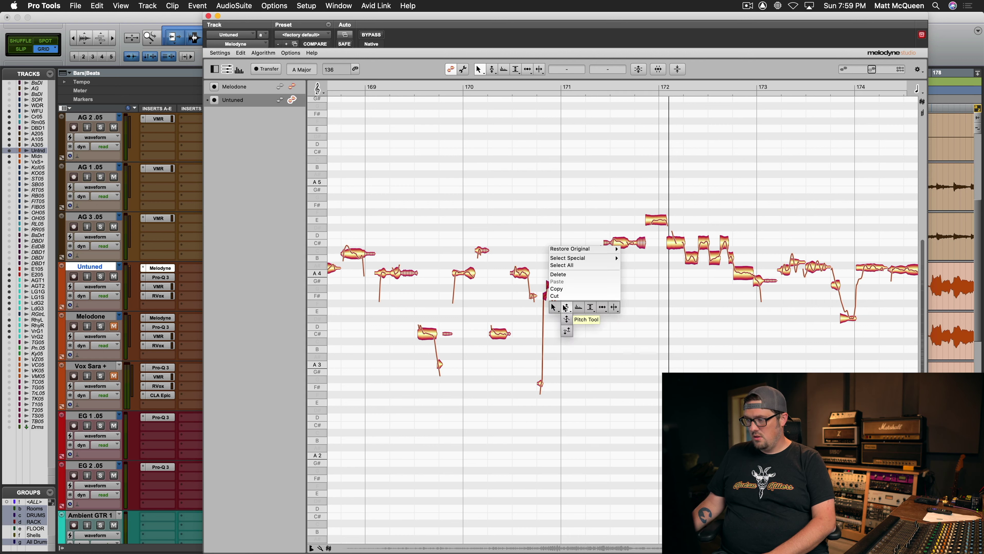
Step: Audition the phrase around the small G4 and low F4 notes near bar 171
{"action": "left_click", "coordinate": [569, 311]}
{"action": "left_click", "coordinate": [555, 308]}
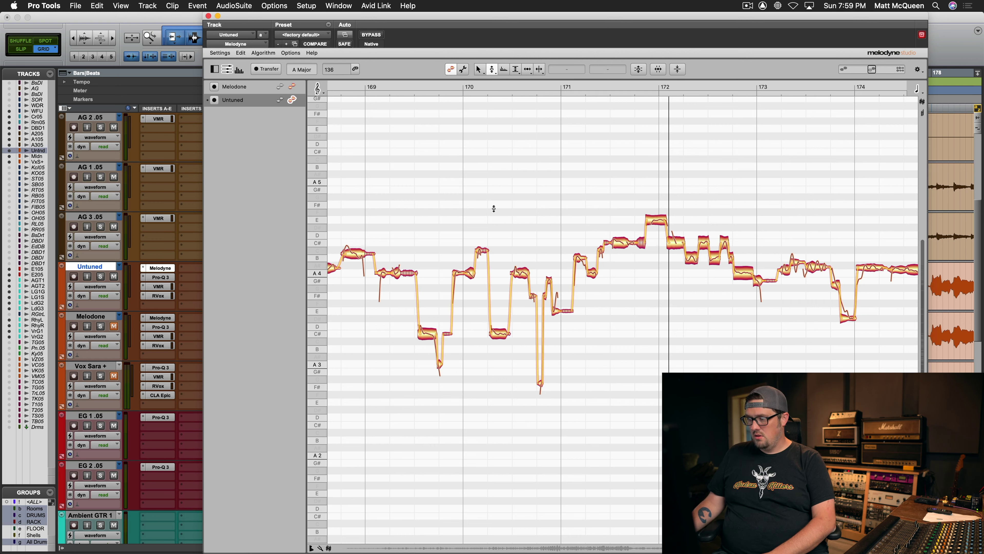
{"action": "key", "text": "space"}
{"action": "key", "text": "space"}
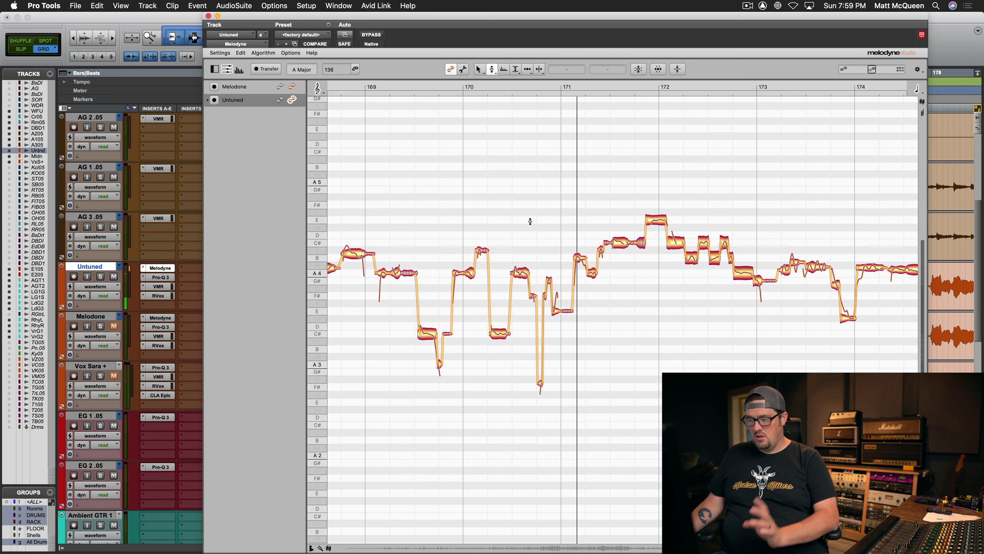
{"action": "left_click", "coordinate": [548, 285]}
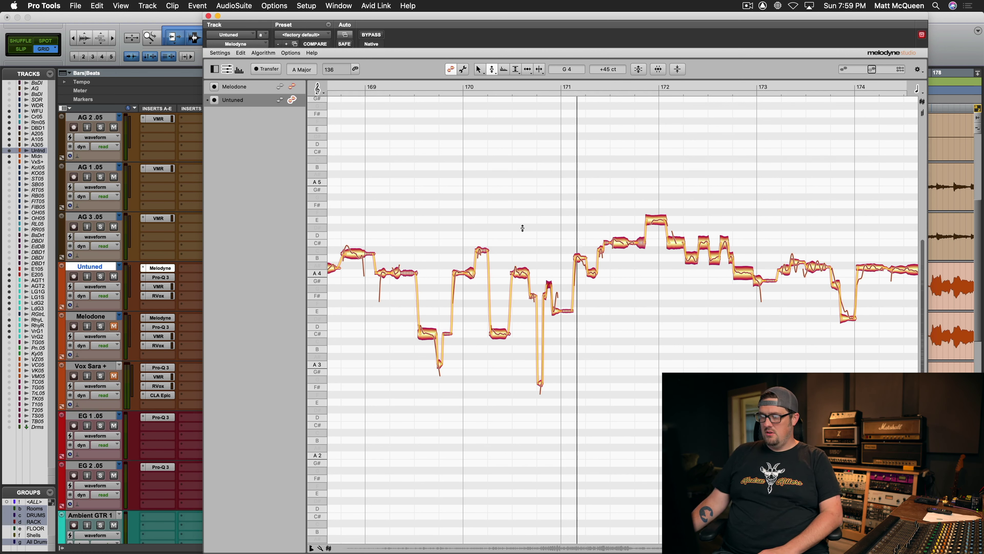
{"action": "key", "text": "space"}
{"action": "key", "text": "space"}
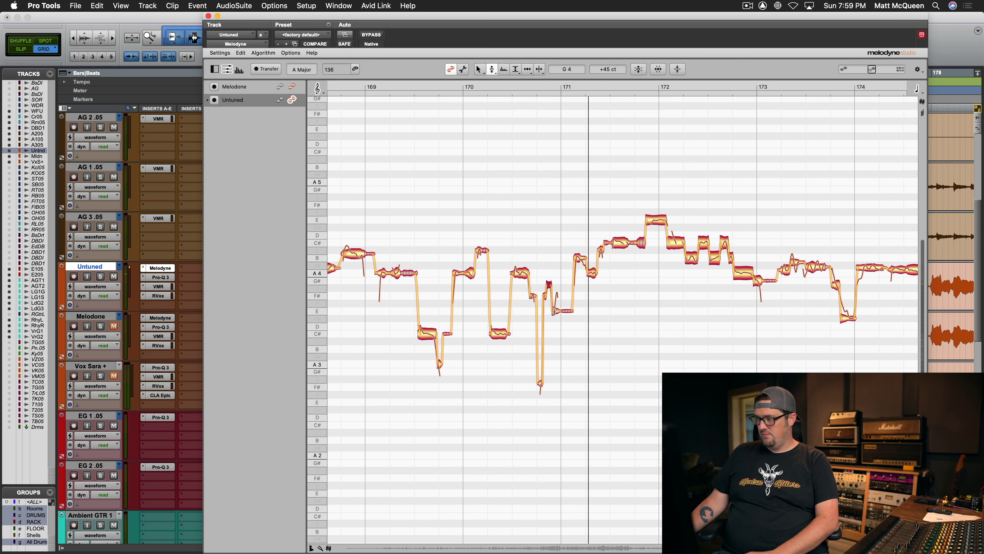
{"action": "left_click", "coordinate": [554, 310]}
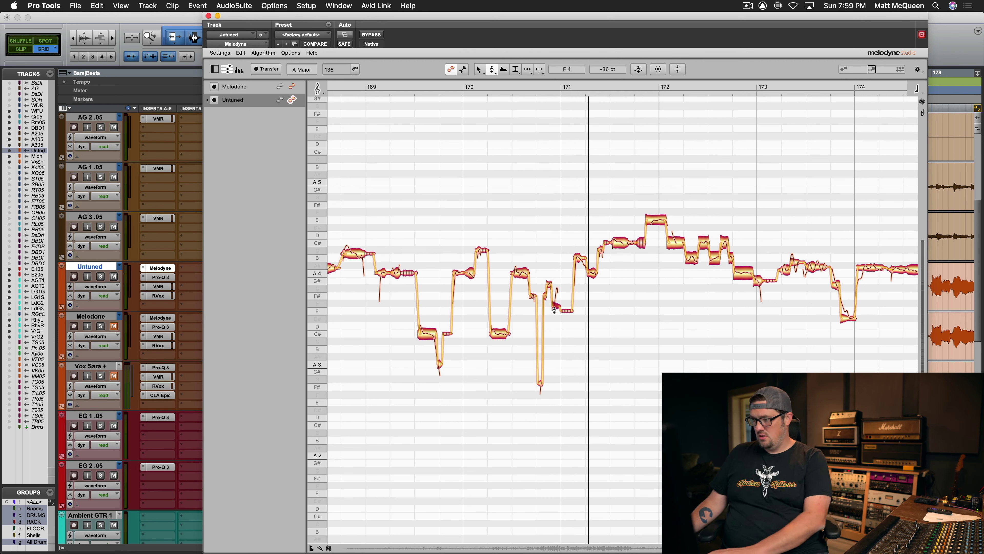
{"action": "key", "text": "space"}
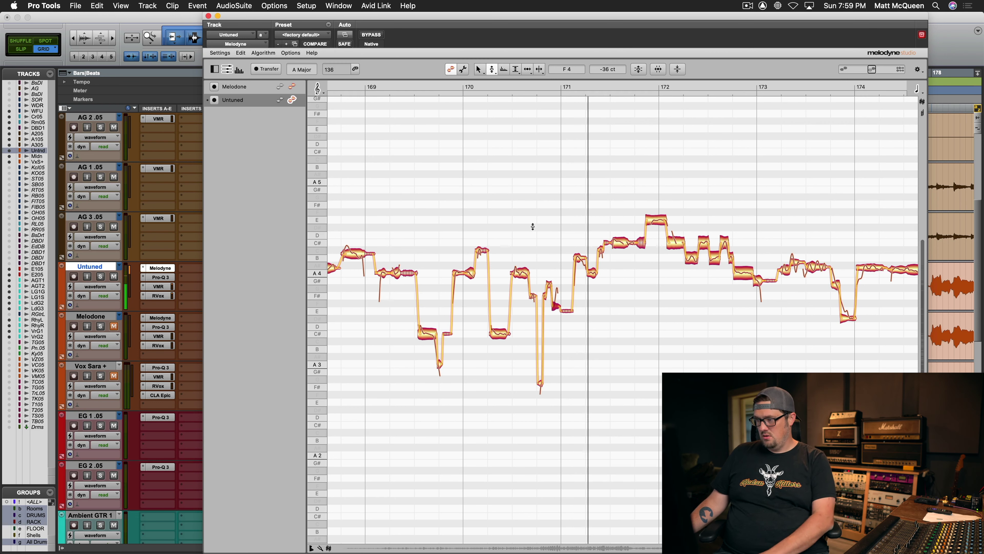
Step: Snap the low F4 note near bar 171 to its pitch and replay the phrase from before bar 170
{"action": "right_click", "coordinate": [531, 237]}
{"action": "left_click", "coordinate": [529, 246]}
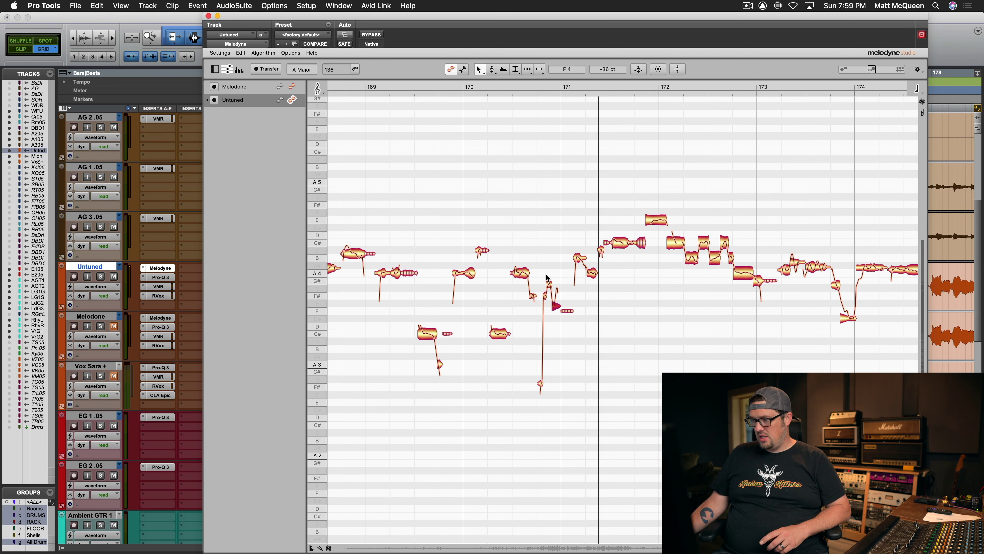
{"action": "double_click", "coordinate": [554, 304]}
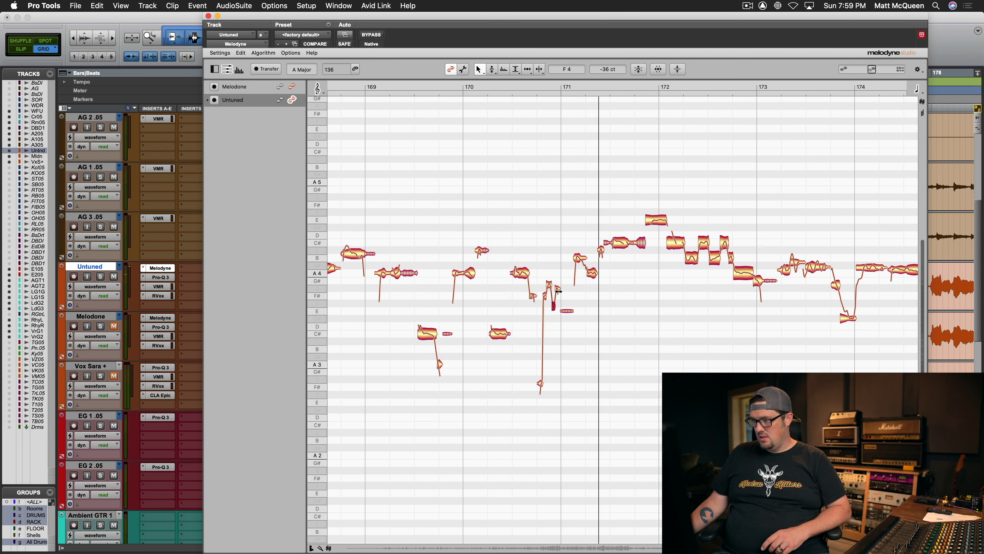
{"action": "key", "text": "space"}
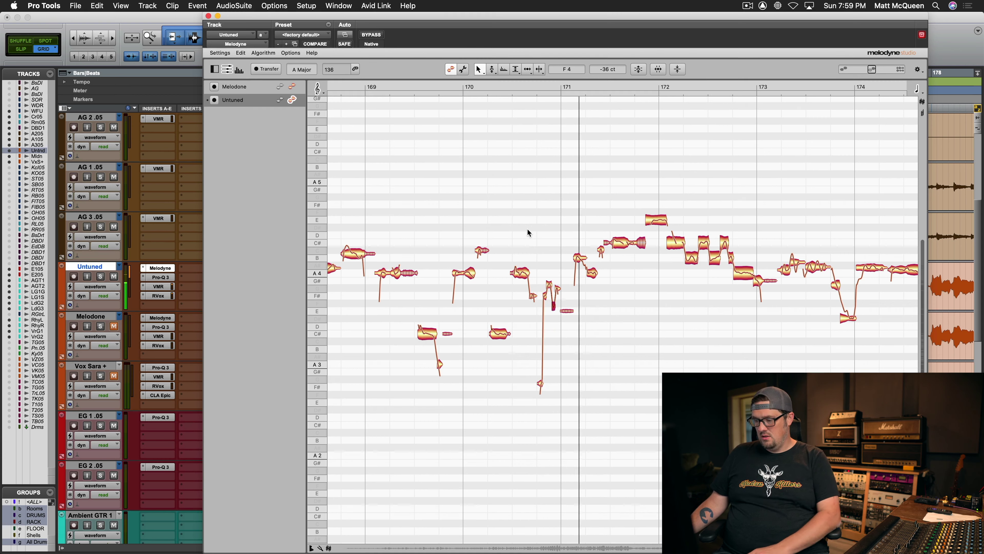
{"action": "left_click", "coordinate": [493, 199]}
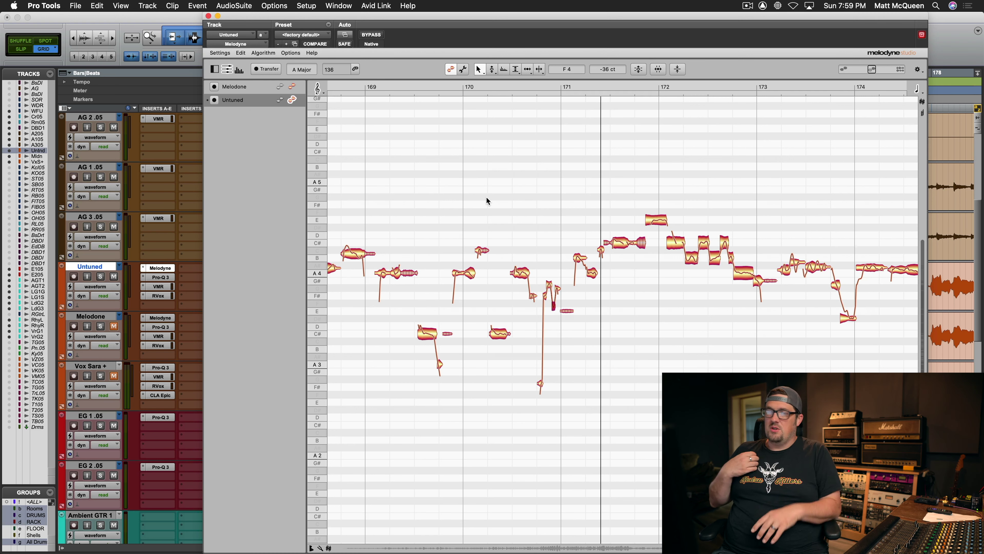
Step: Tune the G4 note from +45 to -2 cents, nudge the F4 note up, replay, and select the phrase's notes
{"action": "left_click", "coordinate": [548, 289]}
{"action": "left_click_drag", "start_coordinate": [550, 290], "coordinate": [557, 294]}
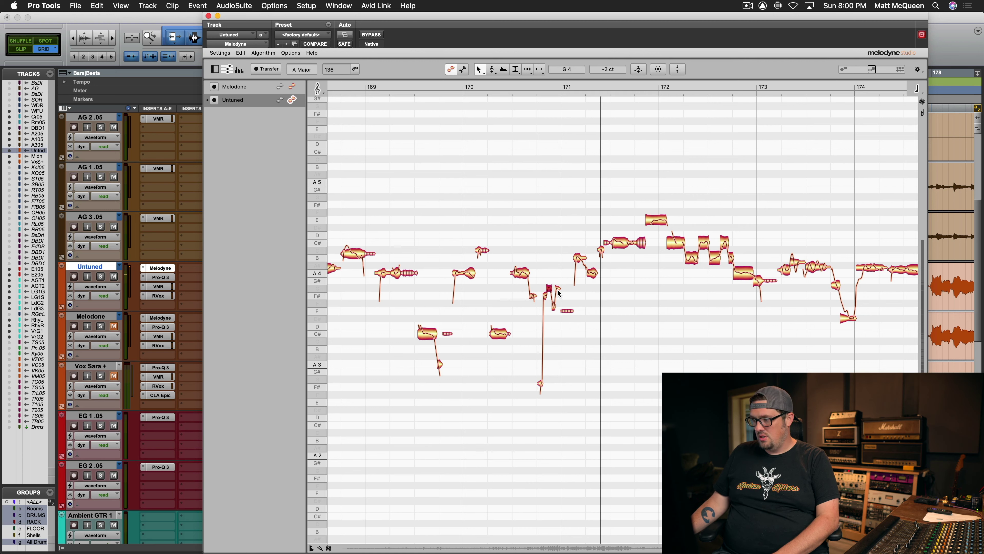
{"action": "left_click", "coordinate": [553, 307]}
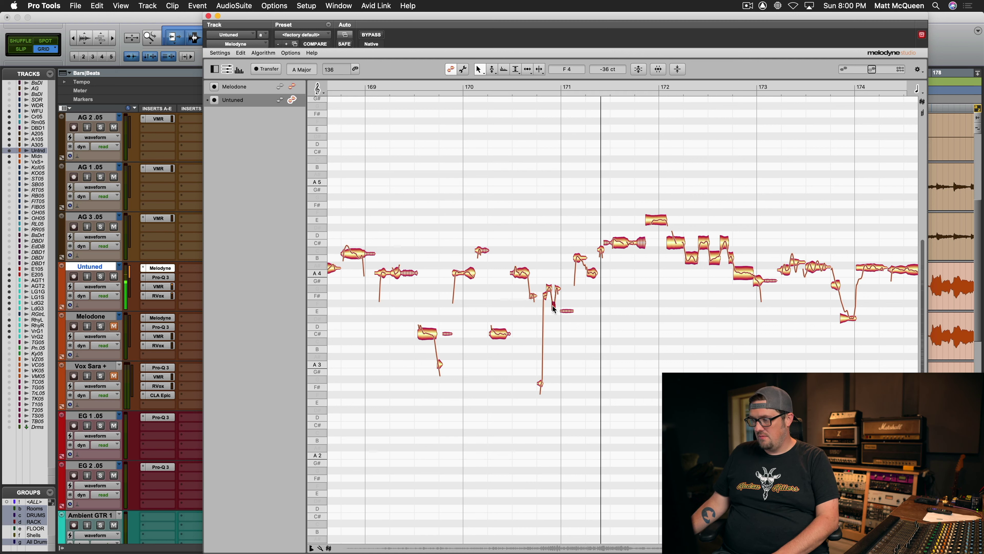
{"action": "left_click_drag", "start_coordinate": [554, 309], "coordinate": [554, 307]}
{"action": "key", "text": "space"}
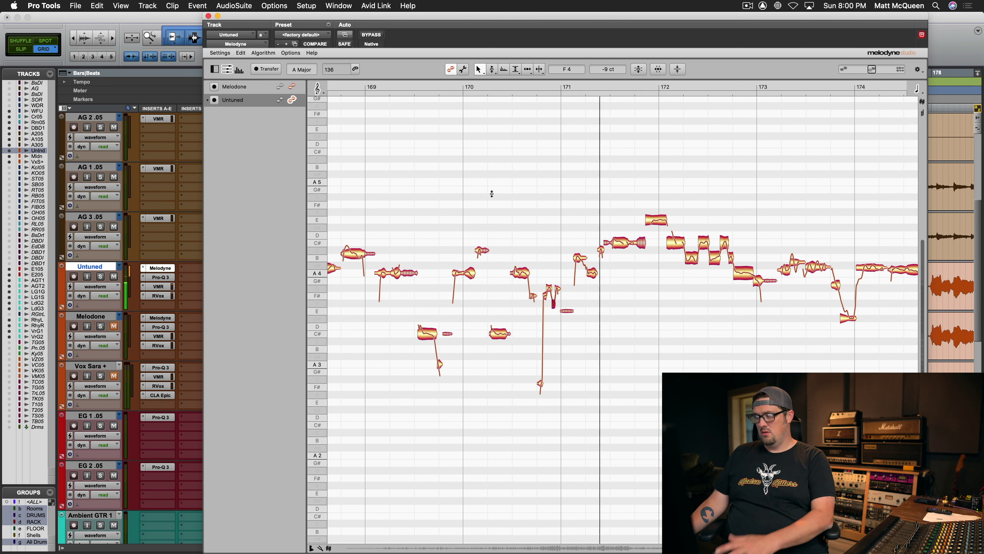
{"action": "left_click_drag", "start_coordinate": [377, 177], "coordinate": [771, 462]}
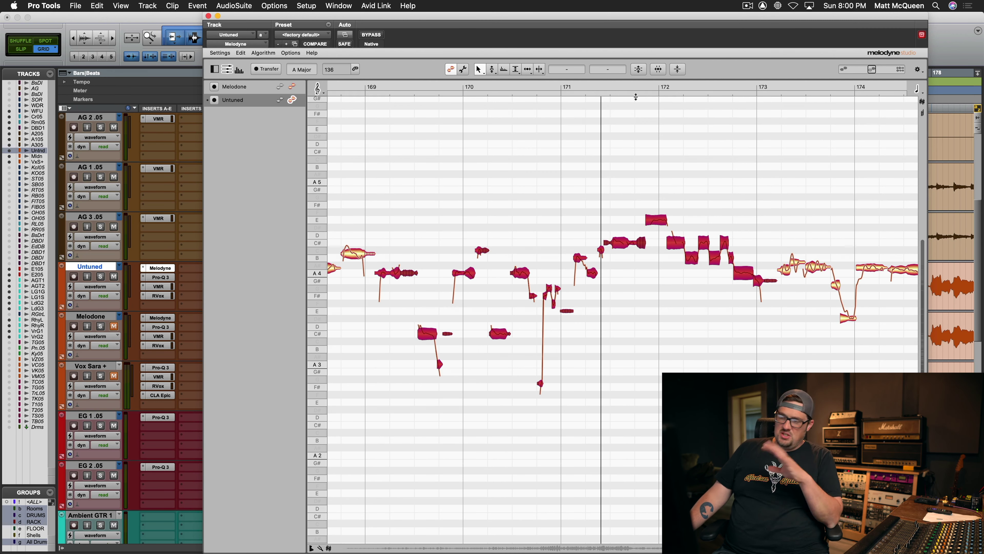
{"action": "right_click", "coordinate": [639, 163]}
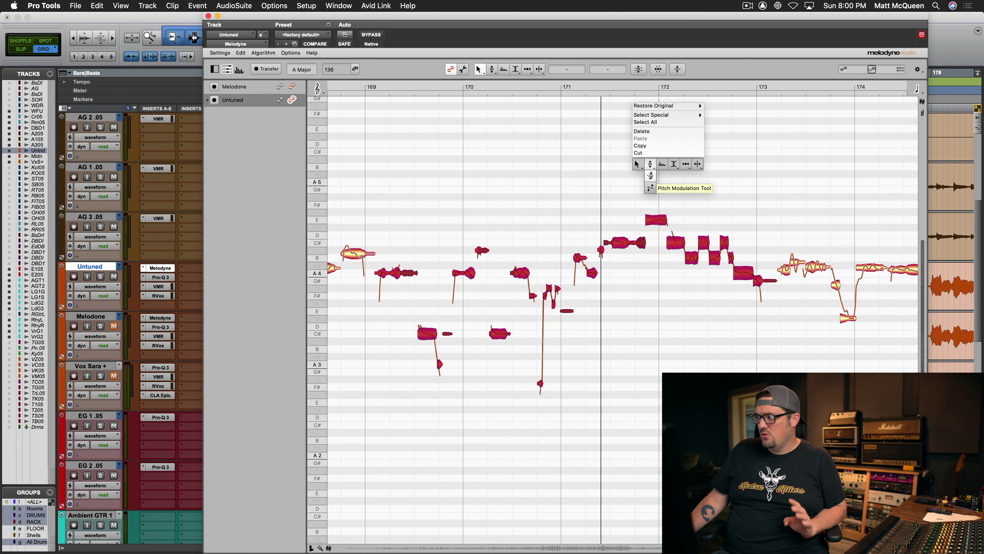
{"action": "left_click", "coordinate": [651, 188]}
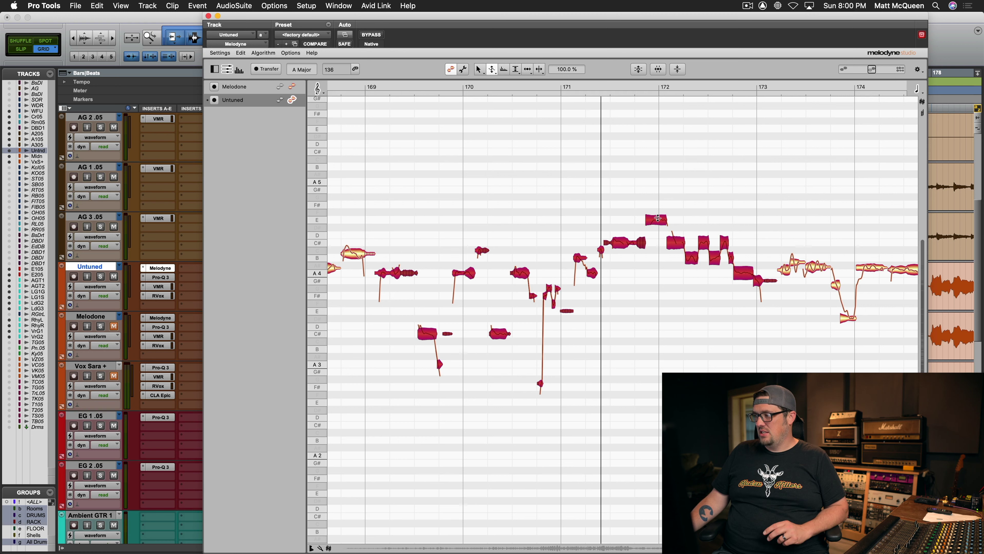
{"action": "left_click_drag", "start_coordinate": [657, 218], "coordinate": [657, 240]}
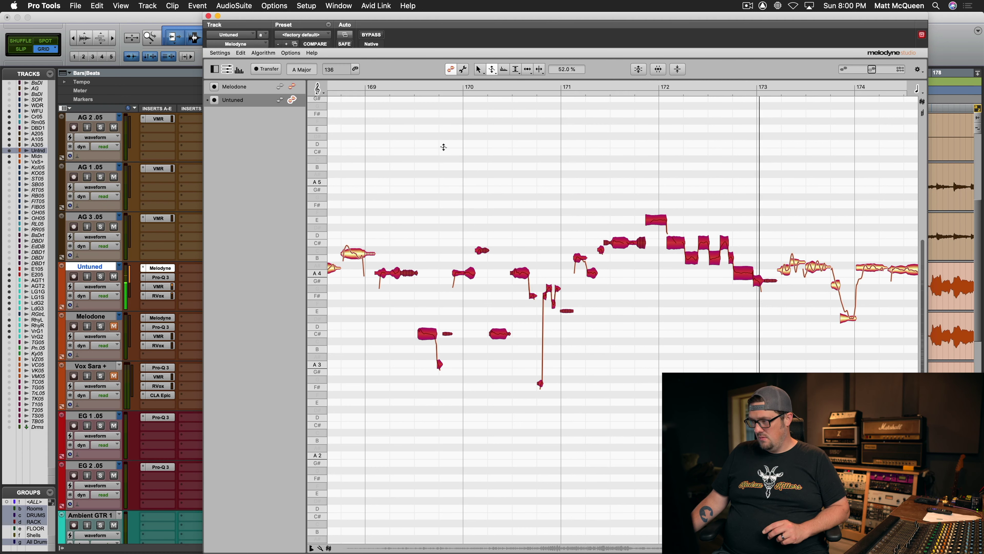
{"action": "key", "text": "super+z"}
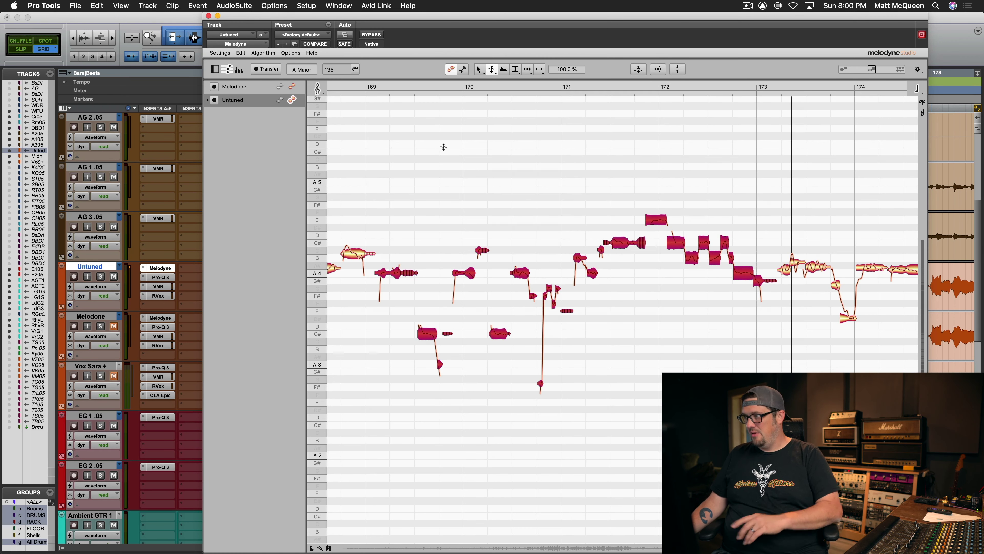
Step: Apply 60% pitch drift correction to the selected phrase and play it back
{"action": "left_click", "coordinate": [636, 70]}
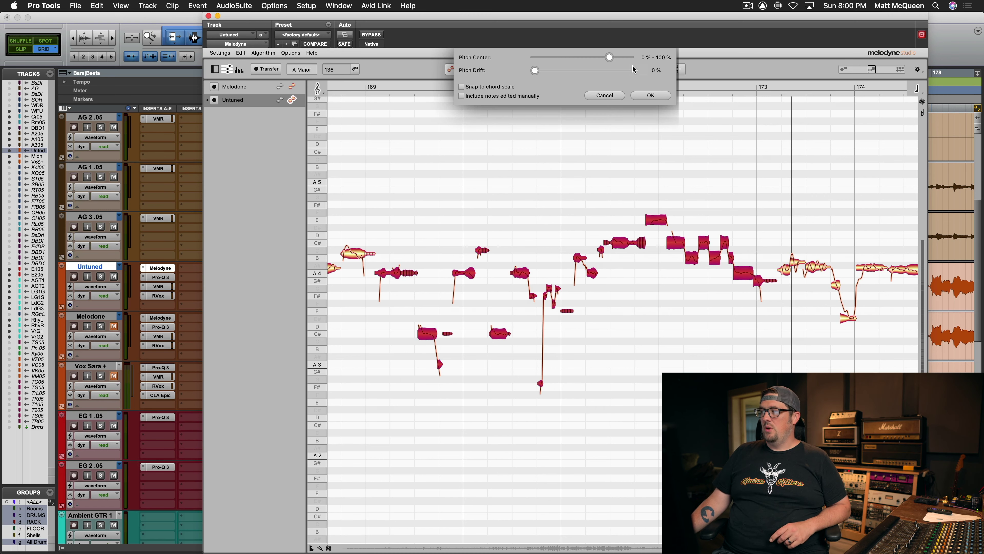
{"action": "left_click_drag", "start_coordinate": [535, 70], "coordinate": [589, 112]}
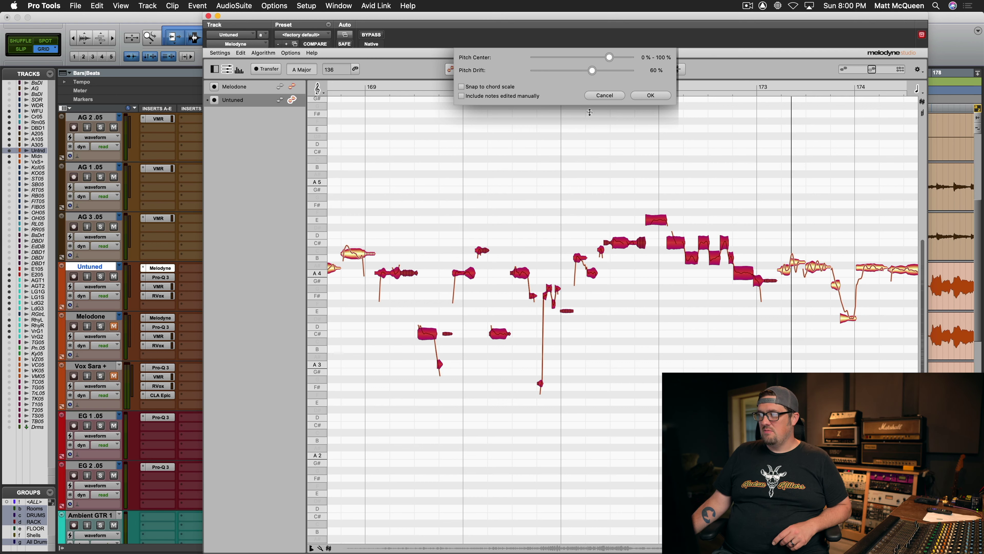
{"action": "left_click", "coordinate": [646, 98]}
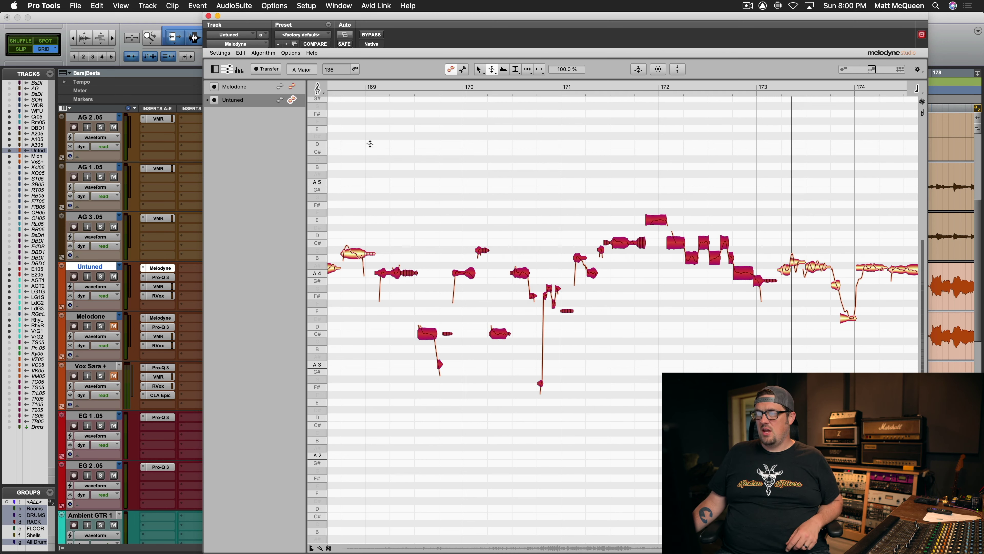
{"action": "key", "text": "space"}
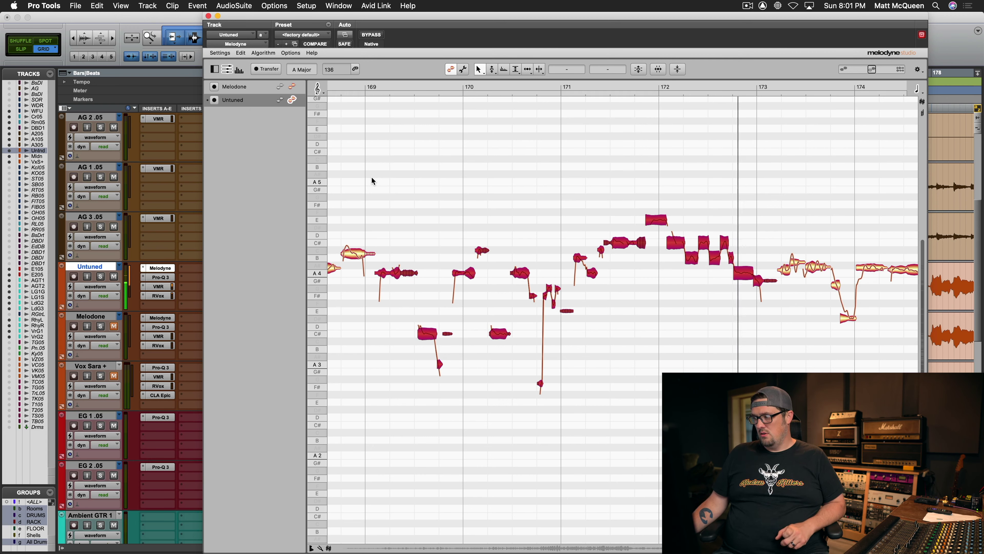
{"action": "key", "text": "space"}
Step: Select the short G4 note before bar 173 and pick a pitch-reshaping tool for it
{"action": "left_click", "coordinate": [758, 229]}
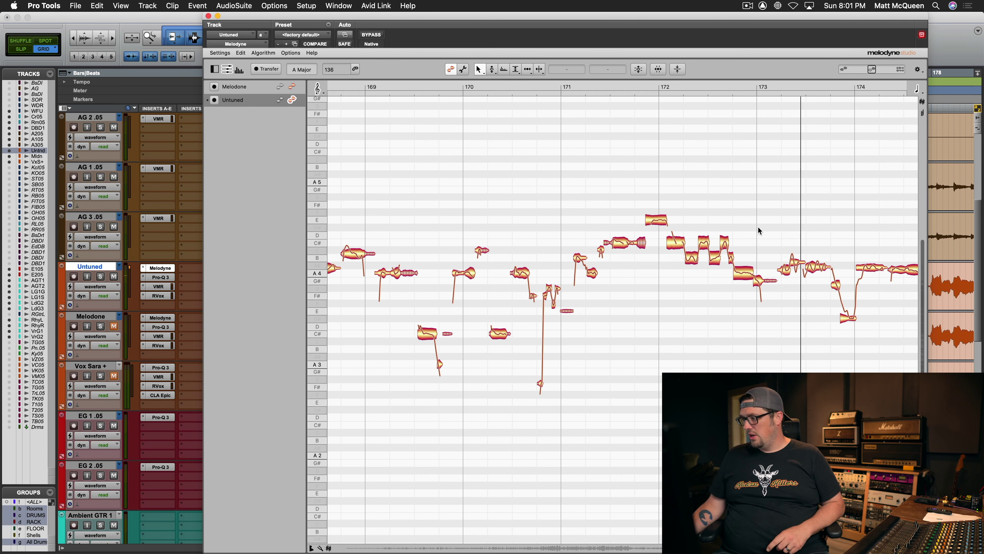
{"action": "left_click", "coordinate": [757, 285]}
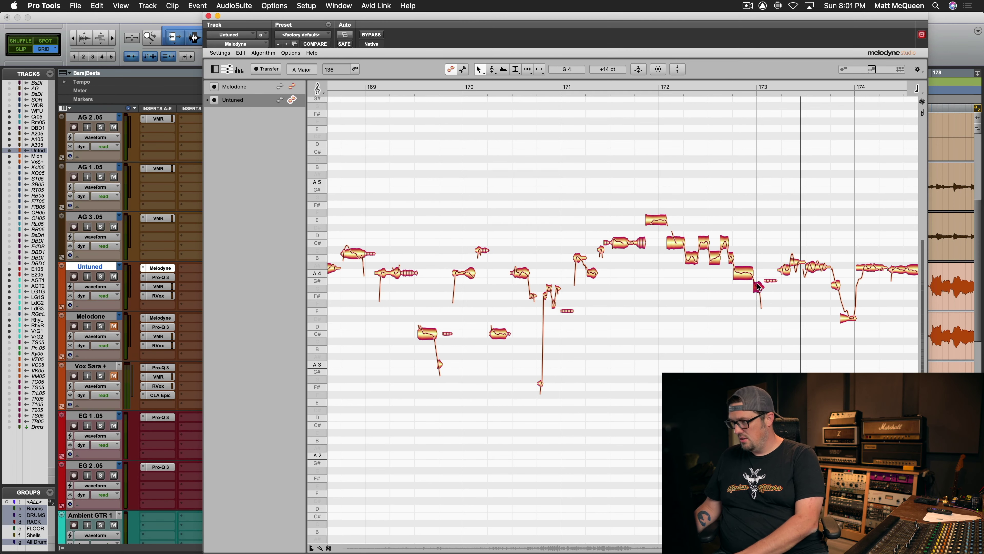
{"action": "right_click", "coordinate": [732, 304]}
{"action": "left_click", "coordinate": [765, 288]}
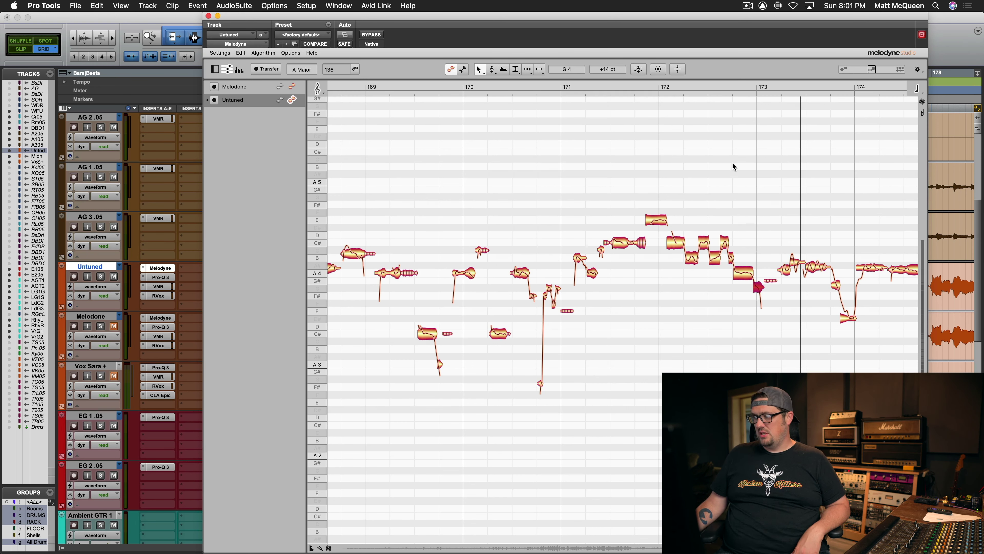
Step: Replay the passage around the edited G4 note several times, then close Melodyne
{"action": "double_click", "coordinate": [632, 150]}
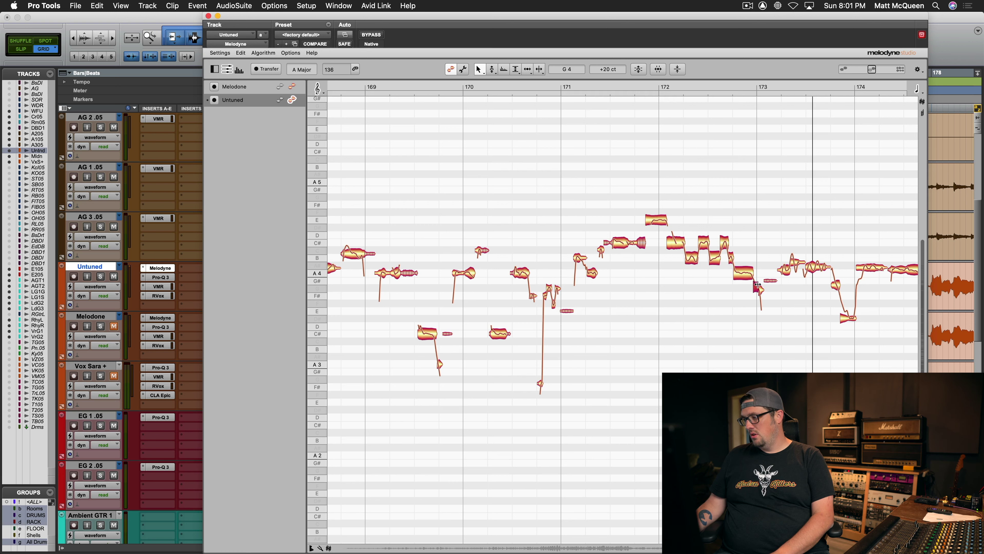
{"action": "double_click", "coordinate": [714, 190]}
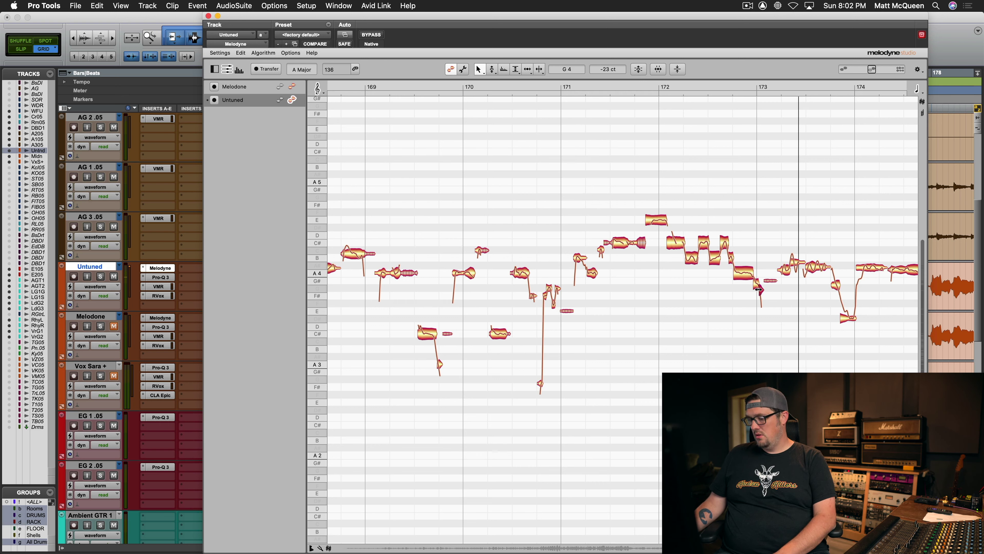
{"action": "double_click", "coordinate": [676, 181]}
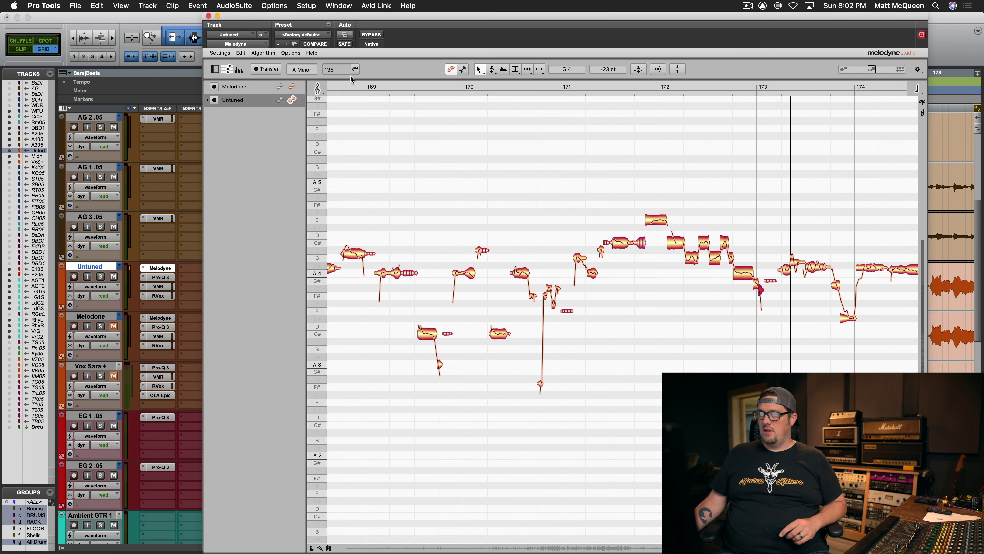
{"action": "left_click", "coordinate": [209, 16]}
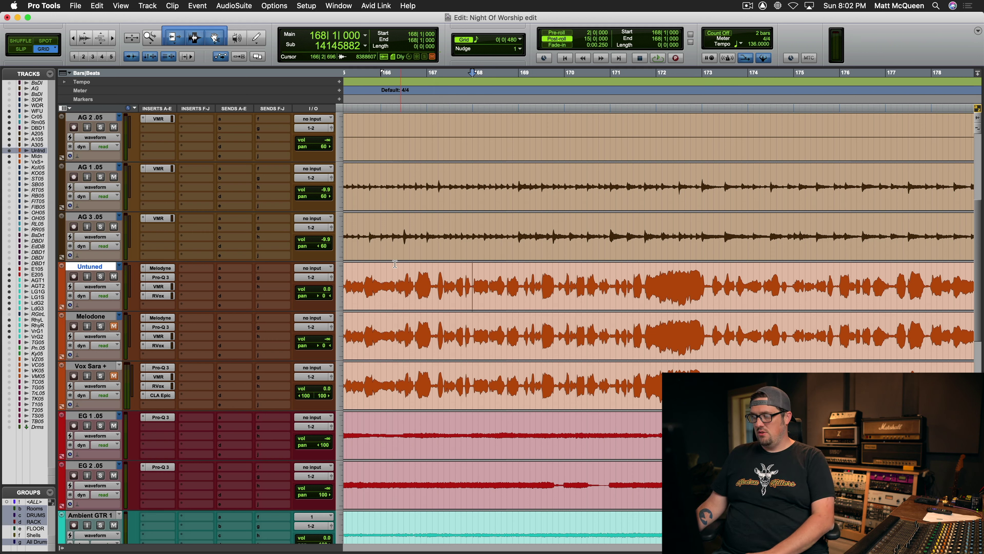
{"action": "key", "text": "space"}
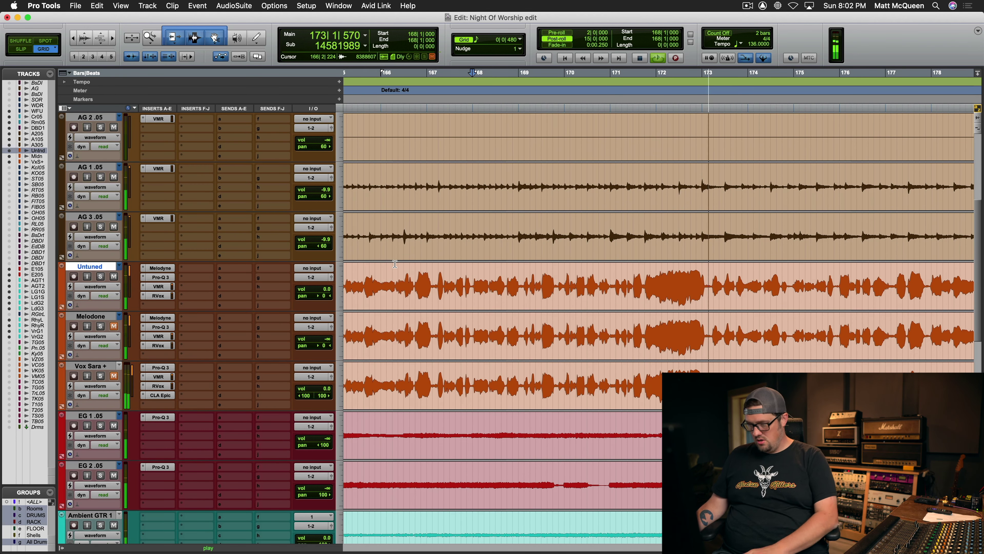
{"action": "key", "text": "space"}
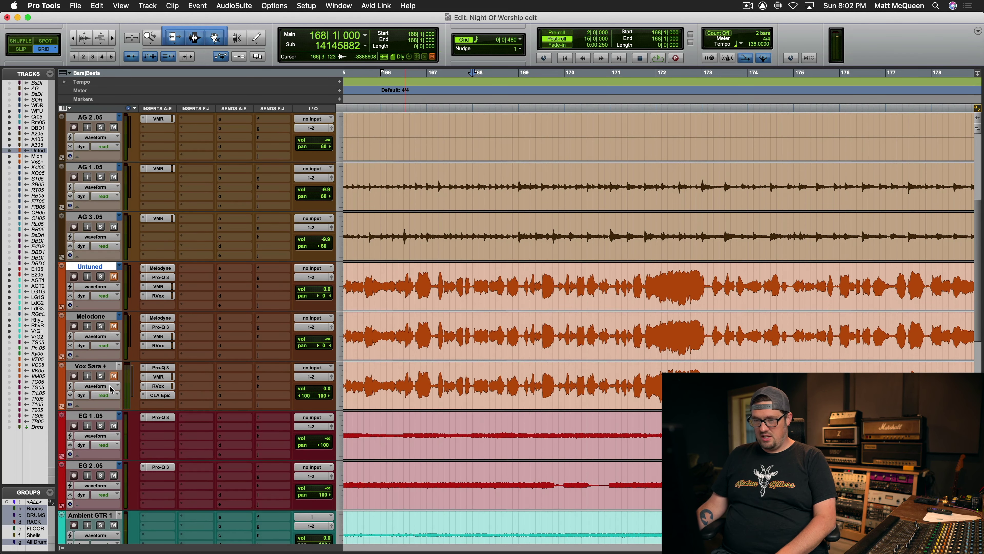
{"action": "left_click", "coordinate": [118, 316]}
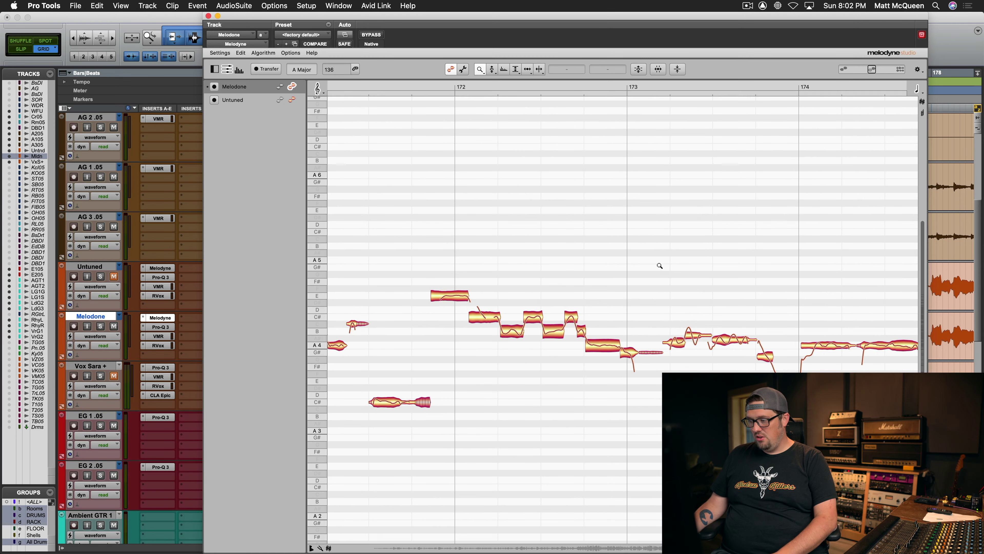
{"action": "left_click", "coordinate": [208, 16]}
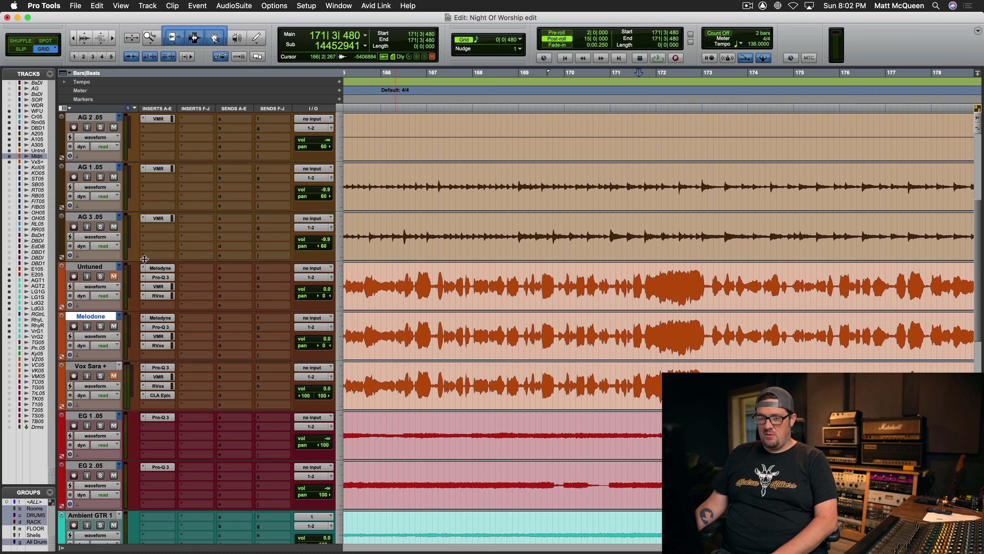
{"action": "left_click", "coordinate": [114, 267]}
Step: Hide the Untuned track and scroll left toward the song's start
{"action": "right_click", "coordinate": [114, 266]}
{"action": "left_click", "coordinate": [333, 266]}
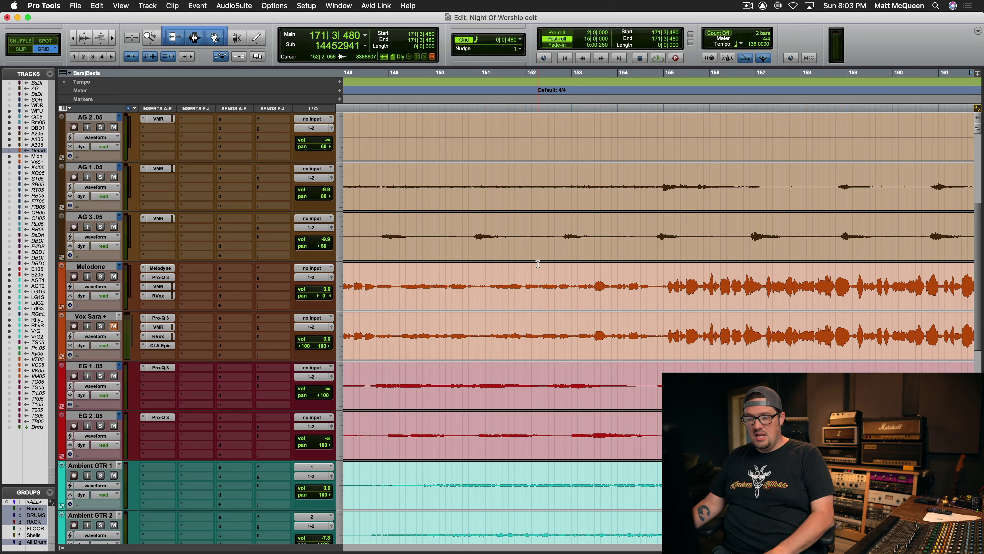
{"action": "scroll", "coordinate": [583, 296], "scroll_direction": "left", "scroll_amount": 10}
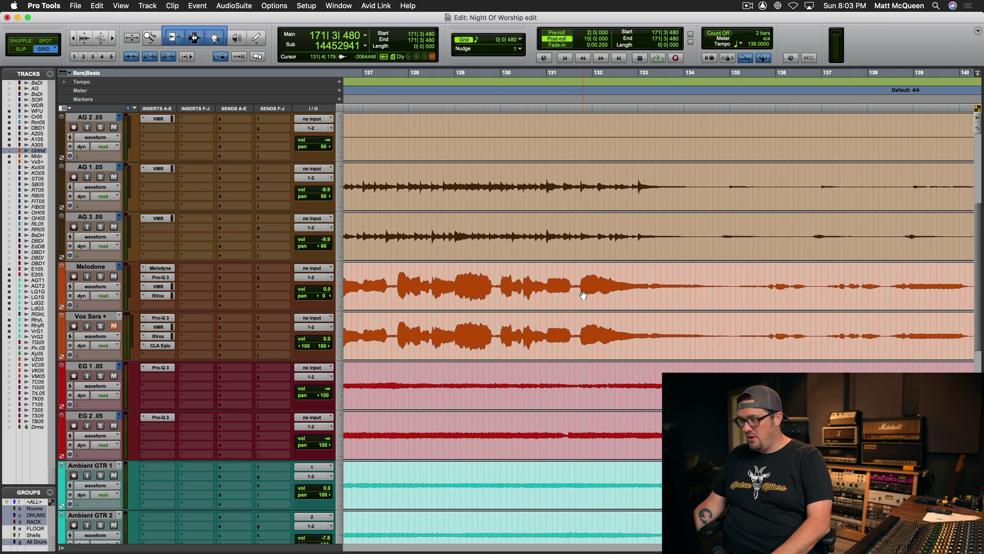
{"action": "scroll", "coordinate": [584, 296], "scroll_direction": "left", "scroll_amount": 15}
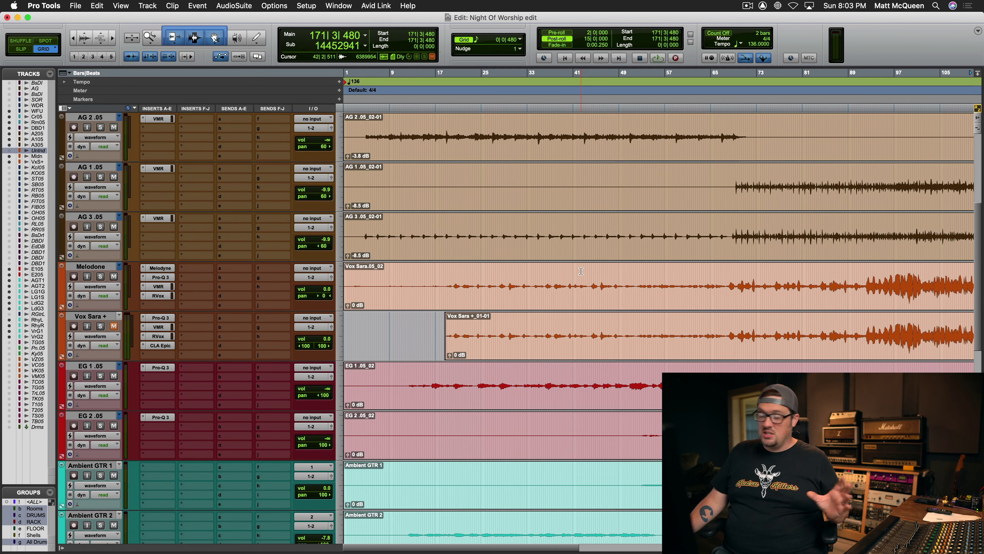
Step: Set the play position in the Melodone track to bar 52
{"action": "left_click", "coordinate": [594, 276]}
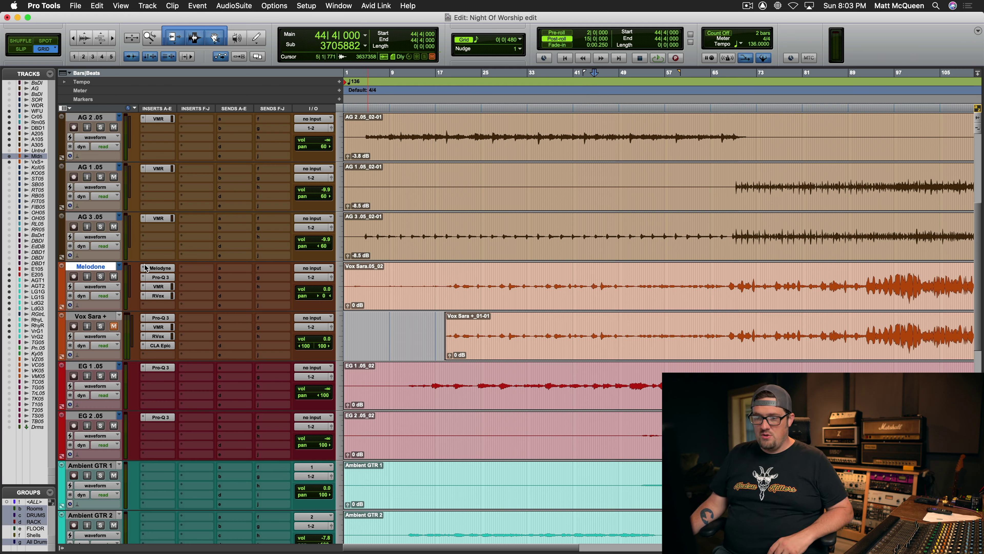
{"action": "left_click", "coordinate": [596, 276]}
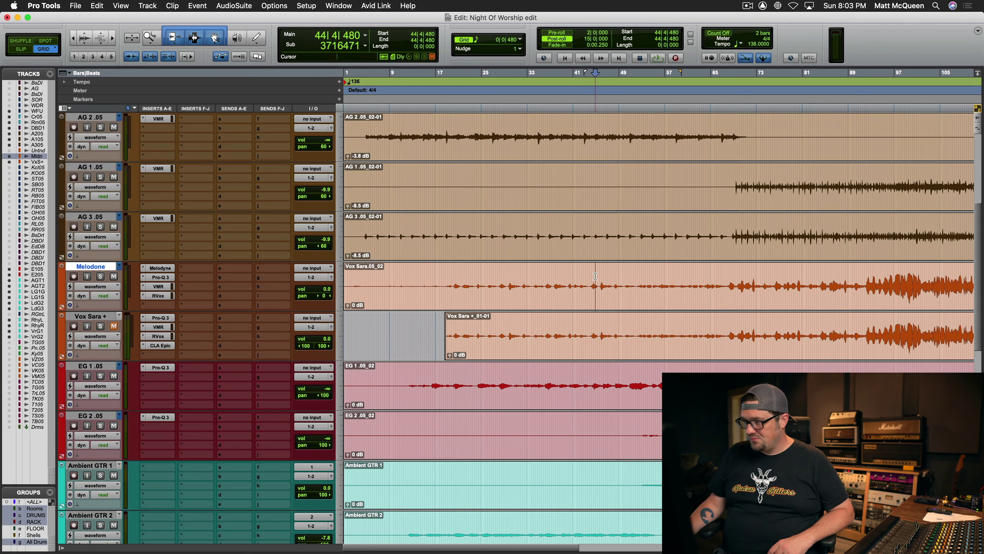
{"action": "left_click", "coordinate": [637, 276]}
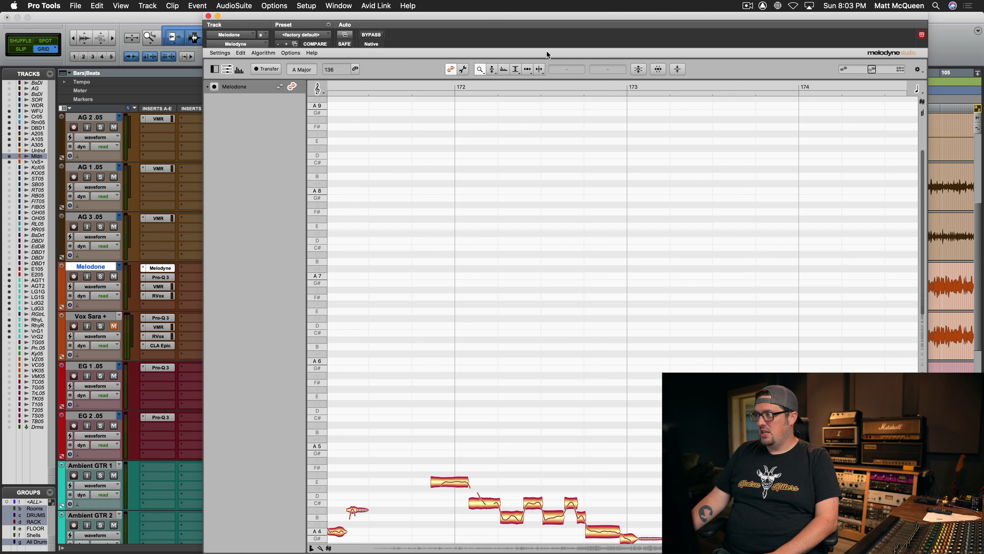
Step: Scroll the Melodyne editor back to bar 50, switch to the Main Tool, and play the phrase
{"action": "scroll", "coordinate": [567, 271], "scroll_direction": "left", "scroll_amount": 20}
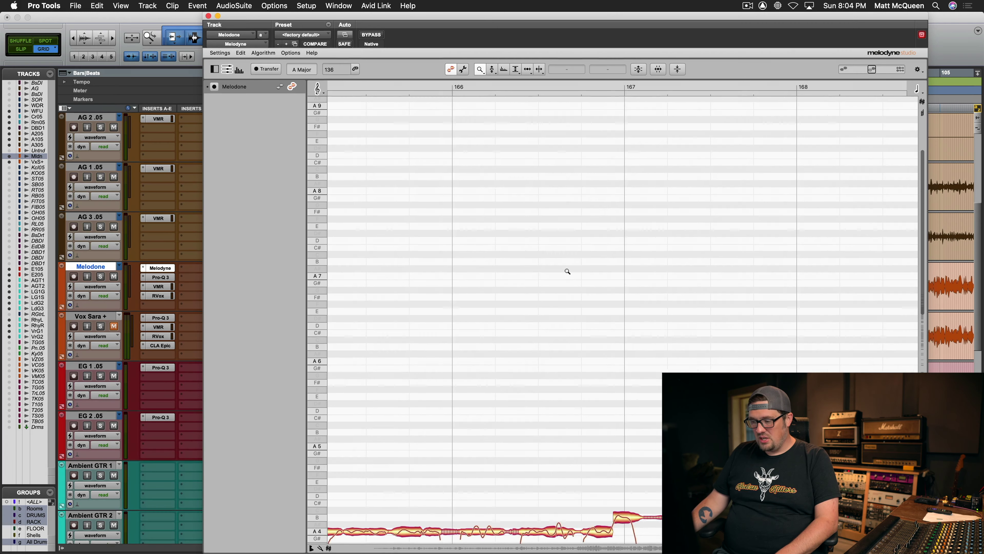
{"action": "scroll", "coordinate": [567, 270], "scroll_direction": "left", "scroll_amount": 20}
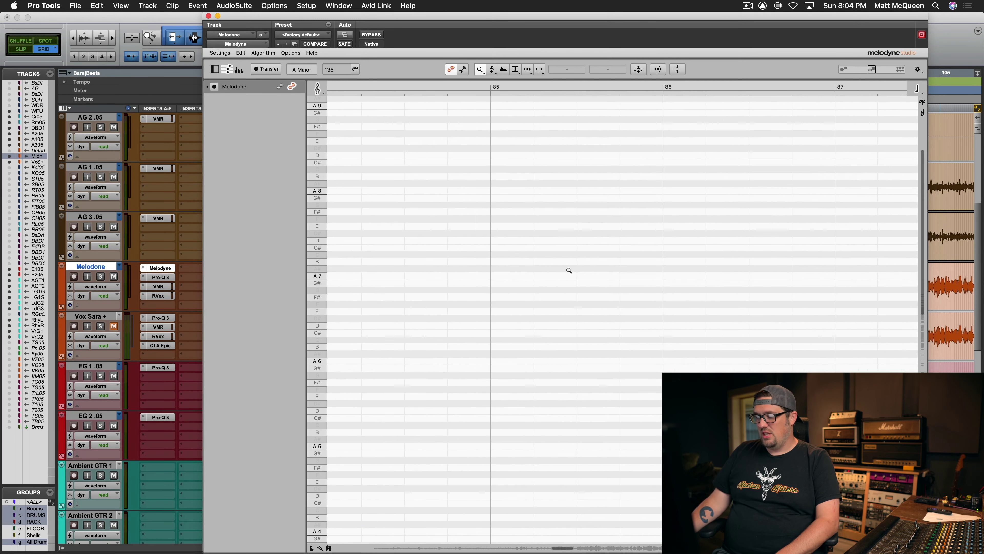
{"action": "scroll", "coordinate": [567, 265], "scroll_direction": "left", "scroll_amount": 5}
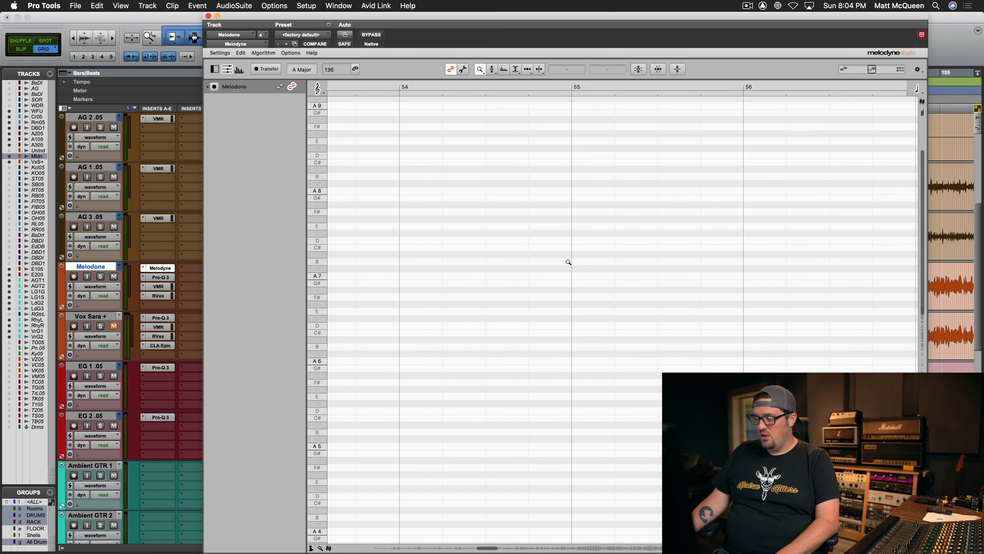
{"action": "scroll", "coordinate": [569, 263], "scroll_direction": "down", "scroll_amount": 10}
{"action": "right_click", "coordinate": [377, 148]}
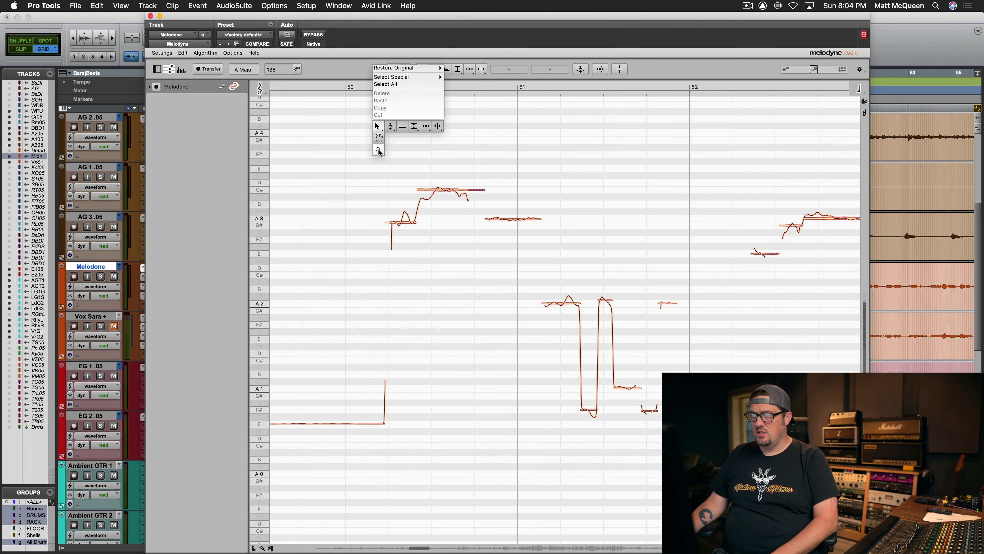
{"action": "left_click", "coordinate": [381, 127]}
{"action": "key", "text": "space"}
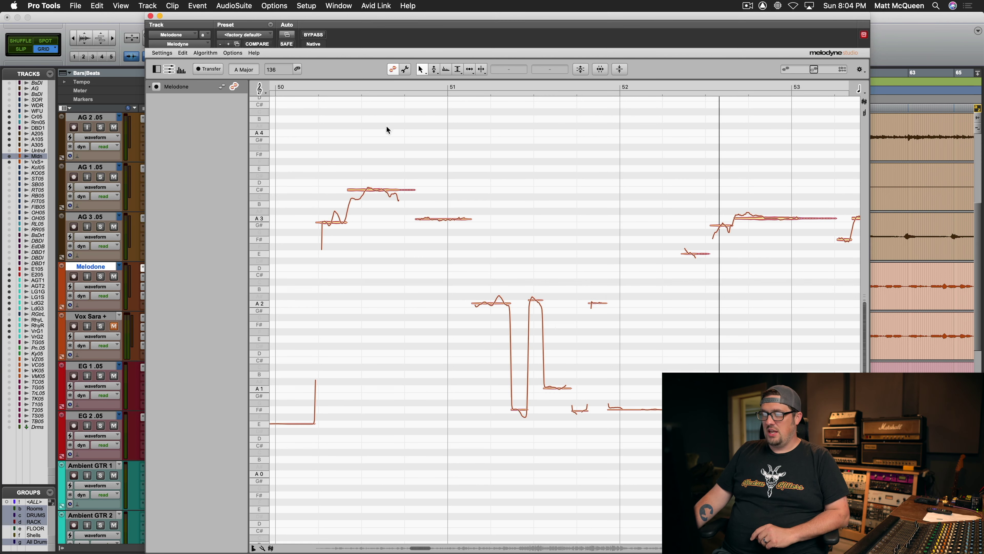
Step: Select all notes in the bars 50–53 phrase and replay it from bar 51
{"action": "left_click_drag", "start_coordinate": [376, 128], "coordinate": [745, 427]}
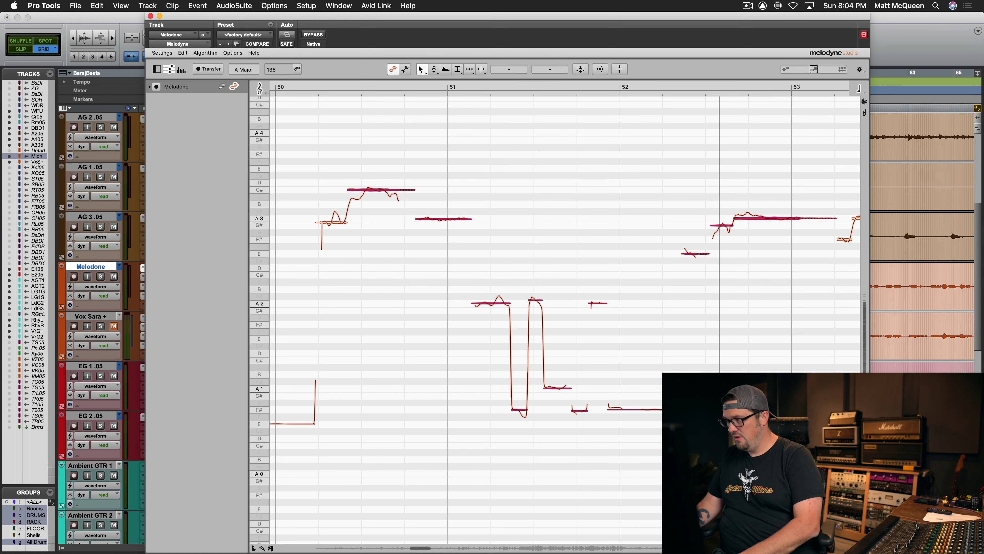
{"action": "key", "text": "space"}
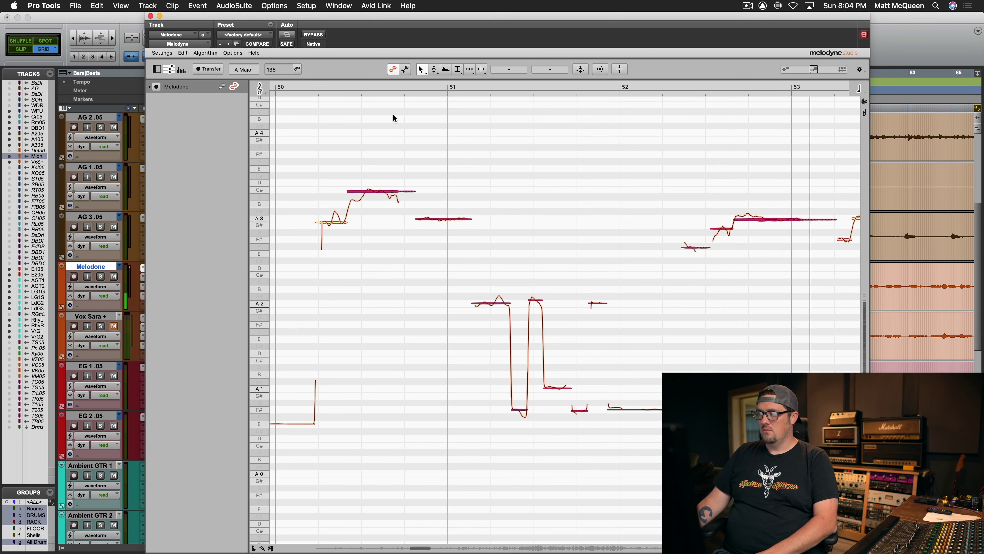
{"action": "right_click", "coordinate": [700, 143]}
Step: Select the A3 note near bar 53, switch to the Pitch Tool, and play from bar 51
{"action": "left_click", "coordinate": [695, 144]}
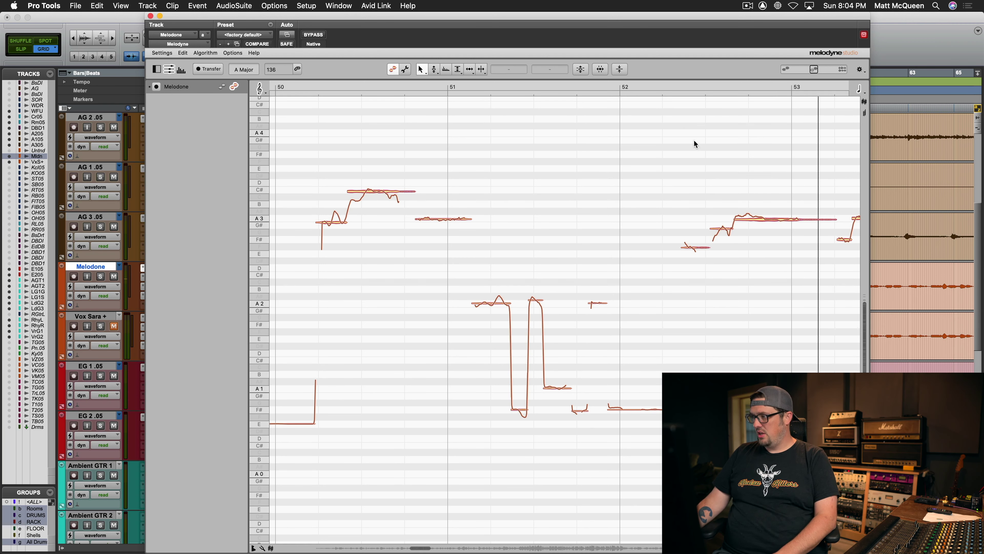
{"action": "left_click", "coordinate": [765, 217]}
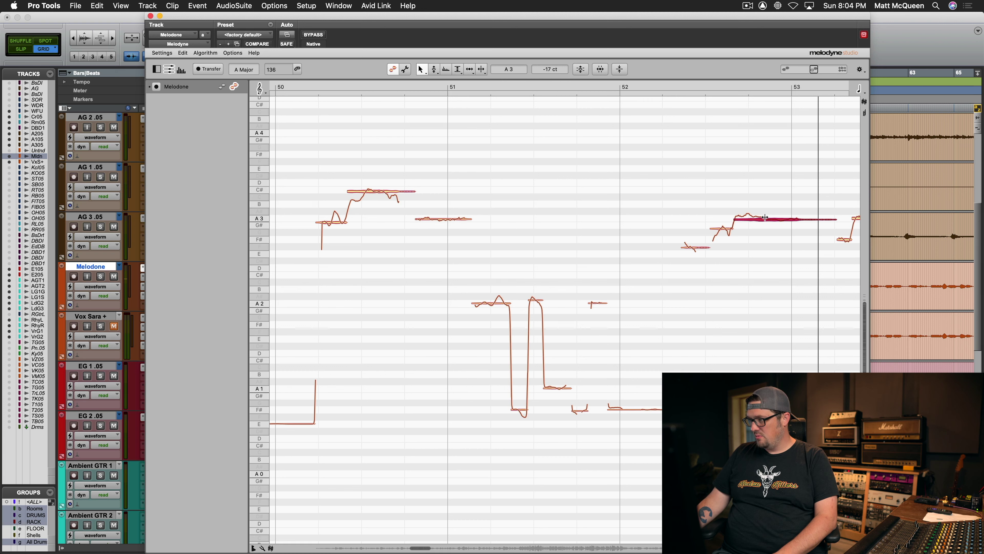
{"action": "right_click", "coordinate": [773, 220]}
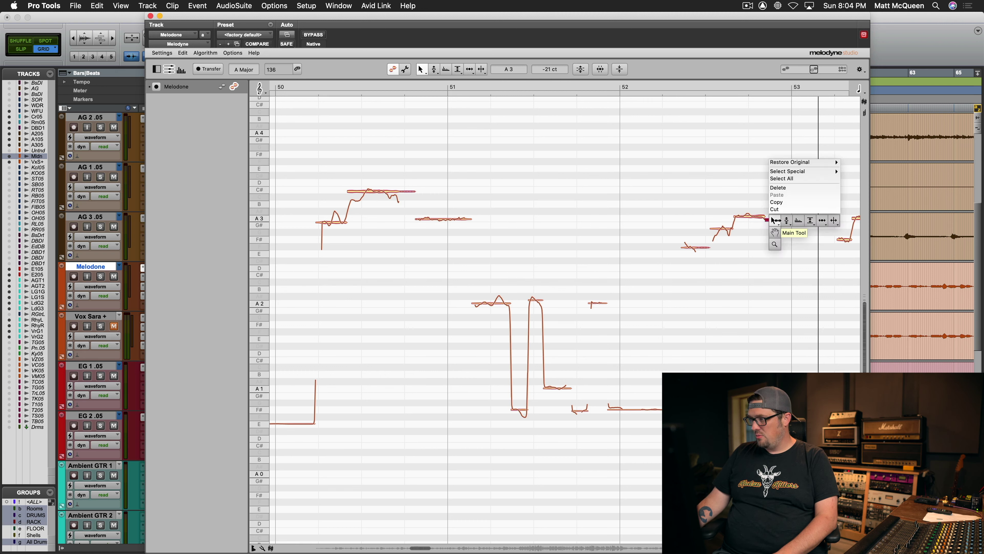
{"action": "left_click", "coordinate": [784, 221]}
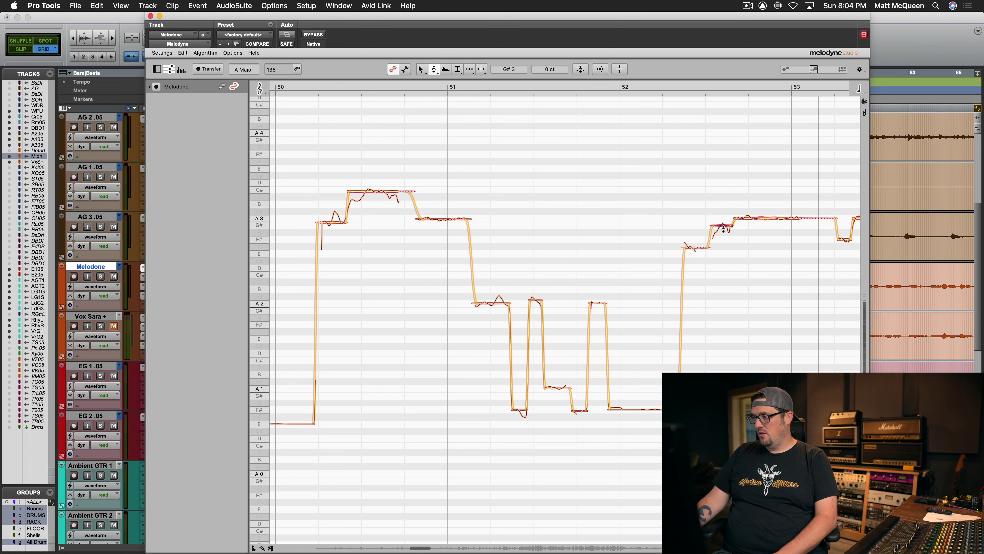
{"action": "key", "text": "space"}
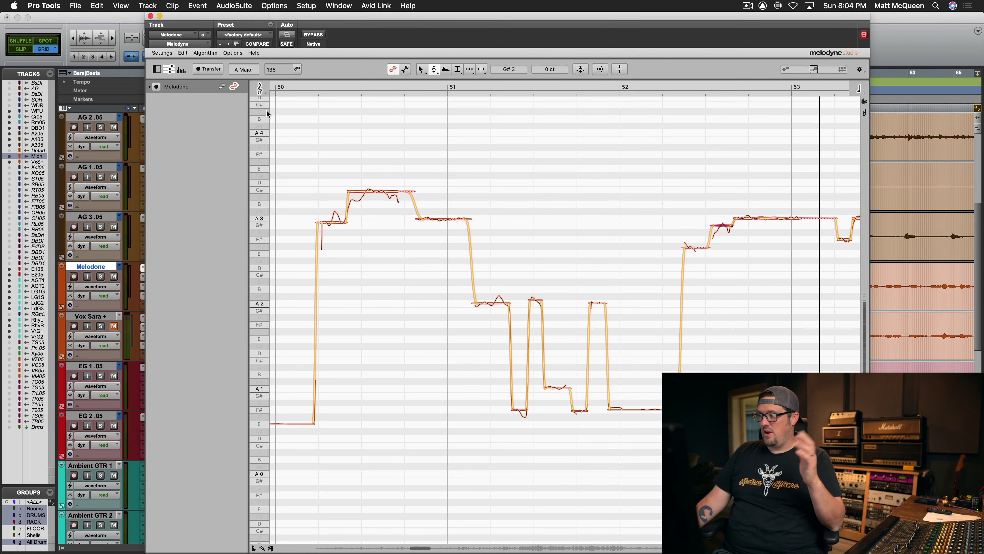
Step: Snap the low notes around A2 in bars 51–52 to exact pitch and listen back
{"action": "left_click_drag", "start_coordinate": [635, 257], "coordinate": [452, 445]}
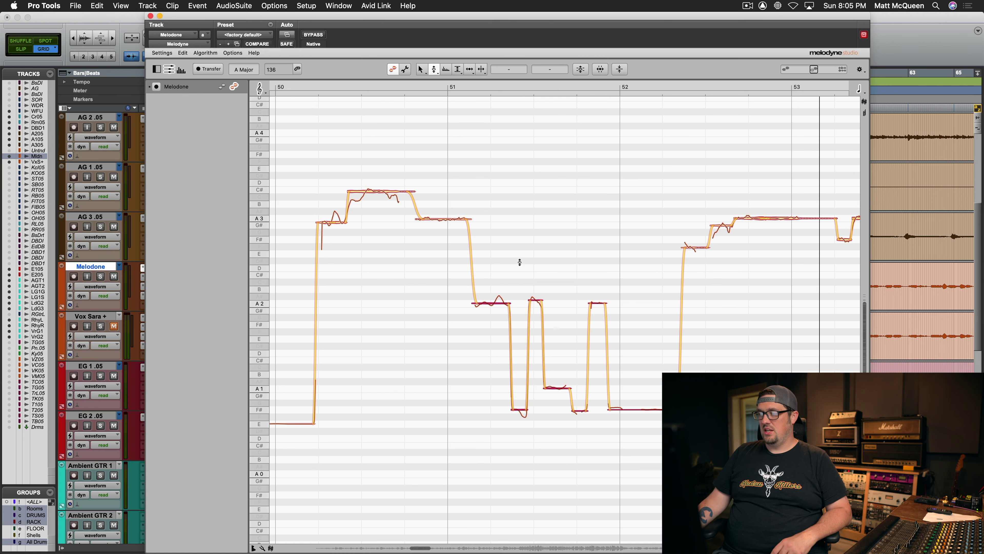
{"action": "double_click", "coordinate": [492, 304]}
{"action": "key", "text": "space"}
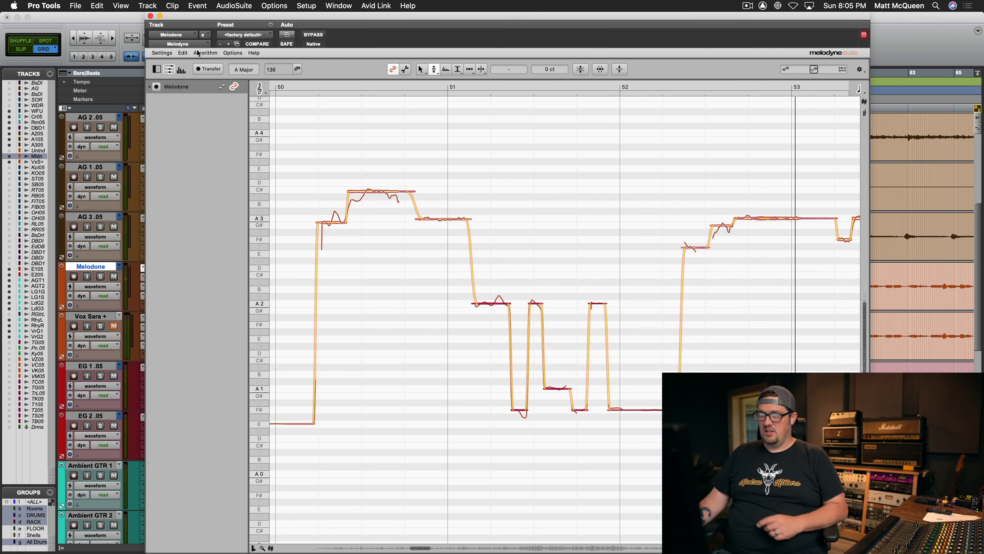
{"action": "key", "text": "Escape"}
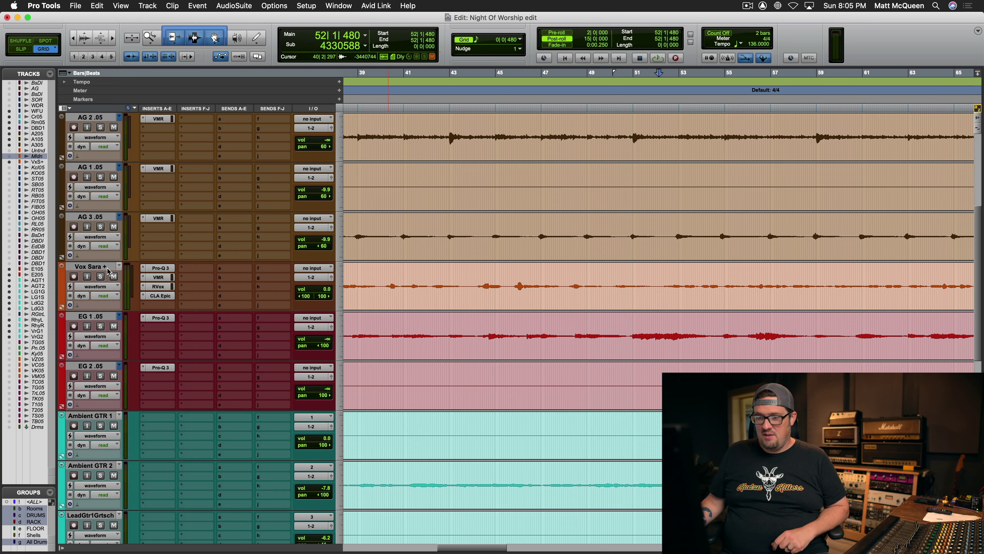
Step: Move the Edit window view to bar 165 and place the play position there on Vox Sara +
{"action": "scroll", "coordinate": [208, 358], "scroll_direction": "right", "scroll_amount": 10}
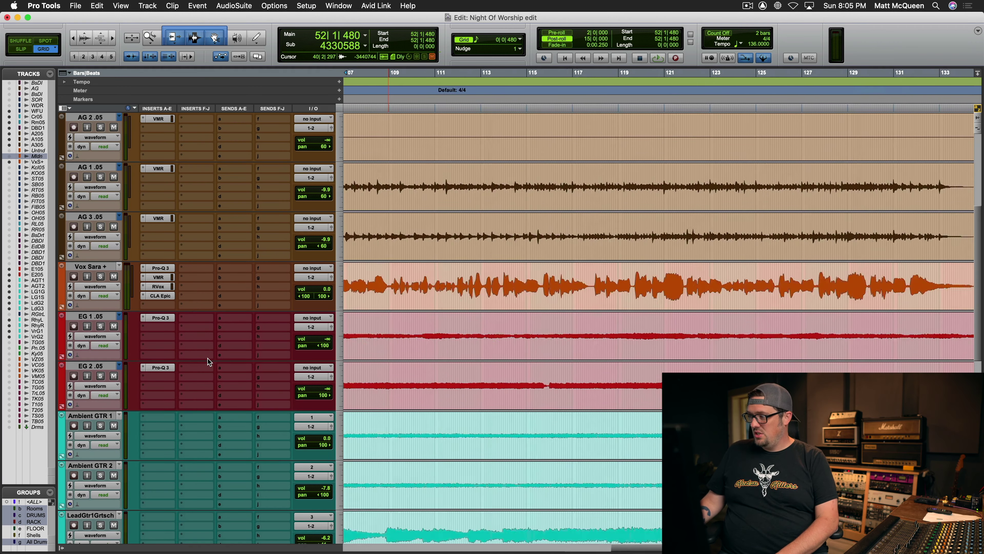
{"action": "scroll", "coordinate": [222, 375], "scroll_direction": "down", "scroll_amount": 3}
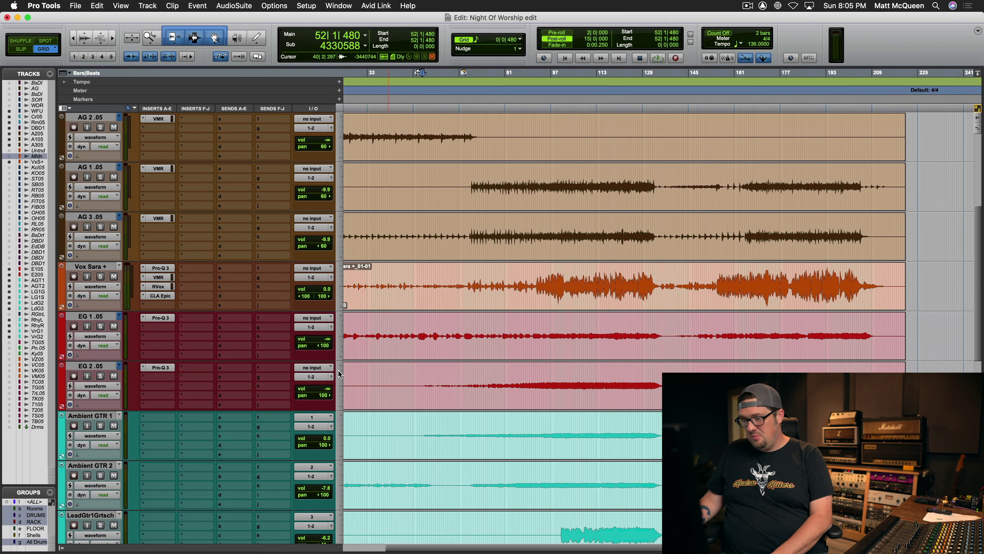
{"action": "left_click", "coordinate": [748, 275]}
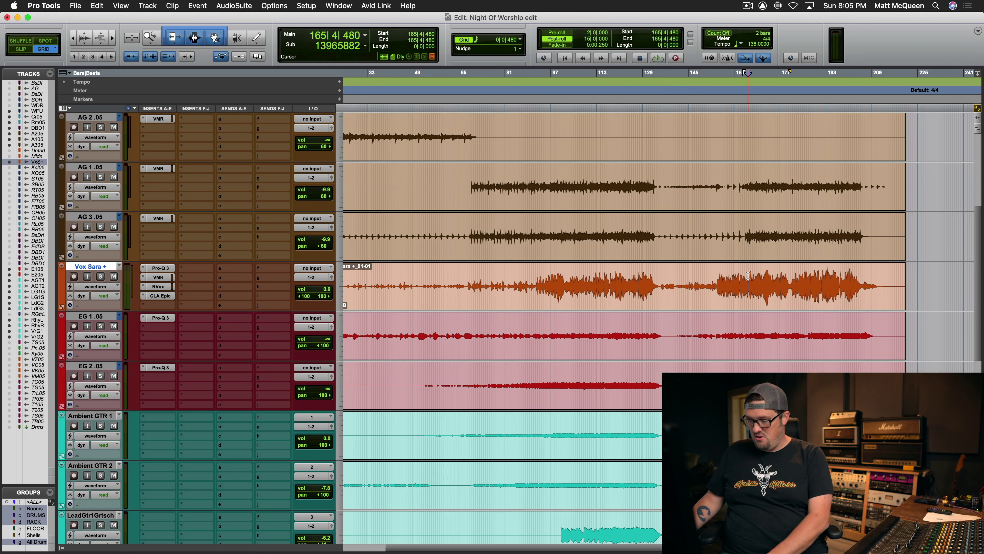
{"action": "scroll", "coordinate": [748, 276], "scroll_direction": "up", "scroll_amount": 1}
{"action": "scroll", "coordinate": [607, 250], "scroll_direction": "right", "scroll_amount": 2}
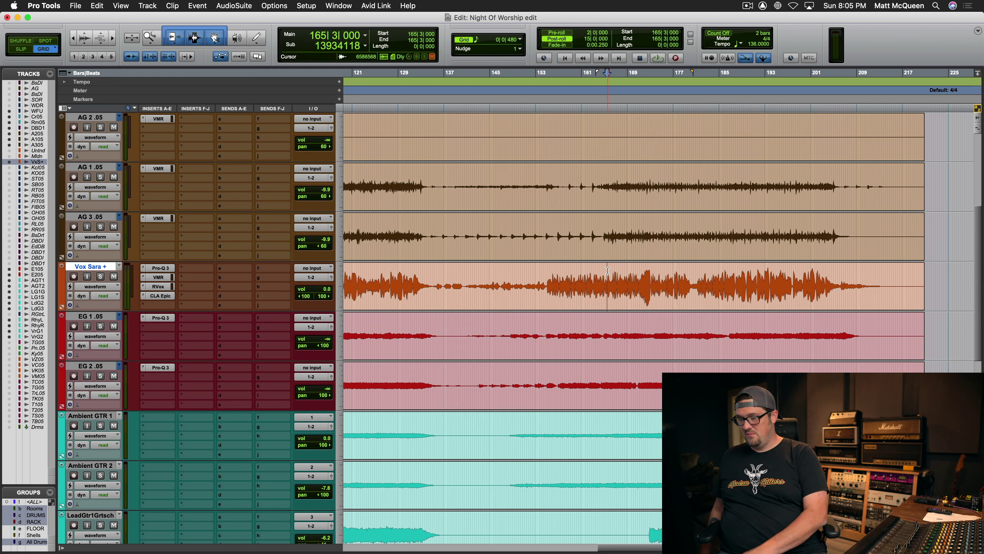
Step: Play from bar 165, zoom in around the playhead, and lower Vox Sara + volume to -1.0 dB
{"action": "key", "text": "space"}
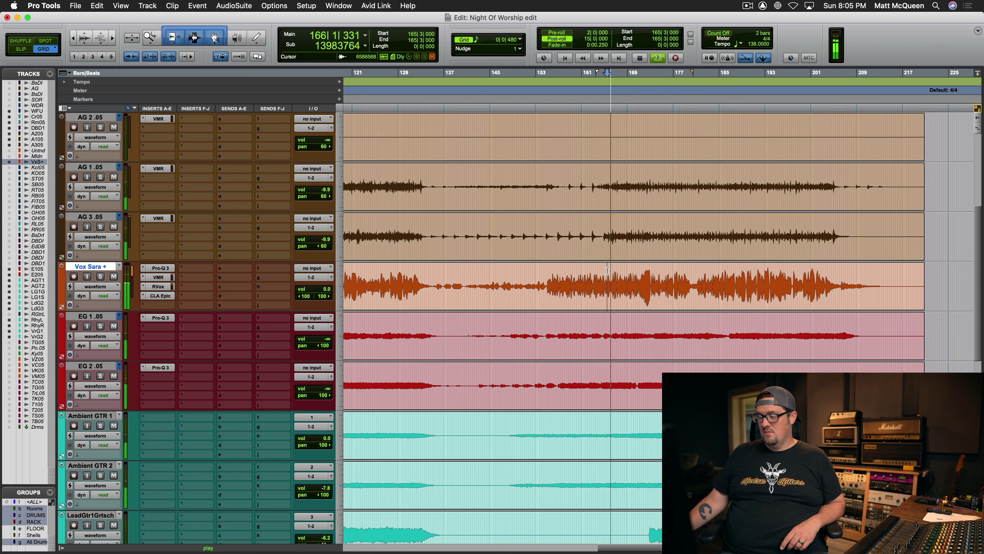
{"action": "key", "text": "super+]"}
{"action": "key", "text": "super+]"}
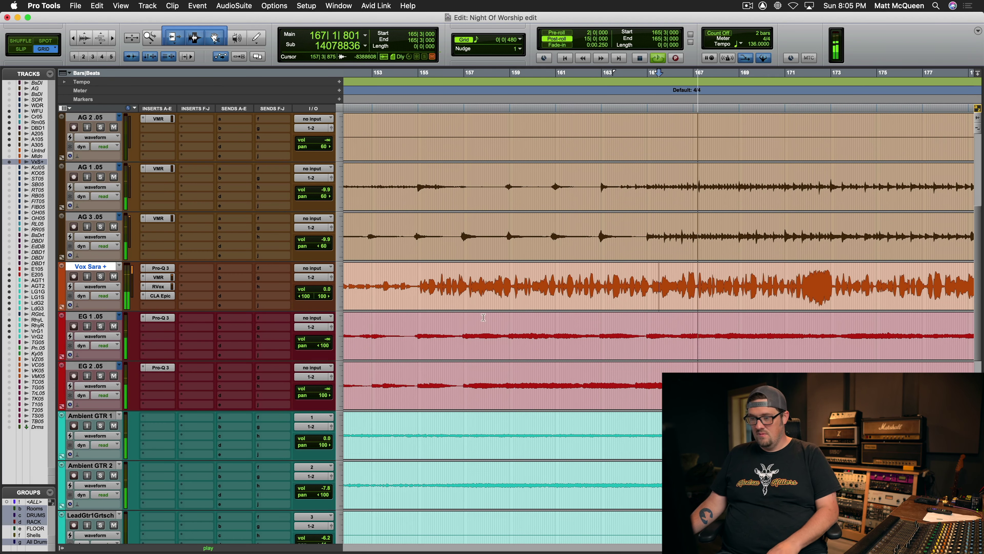
{"action": "left_click_drag", "start_coordinate": [326, 286], "coordinate": [326, 297]}
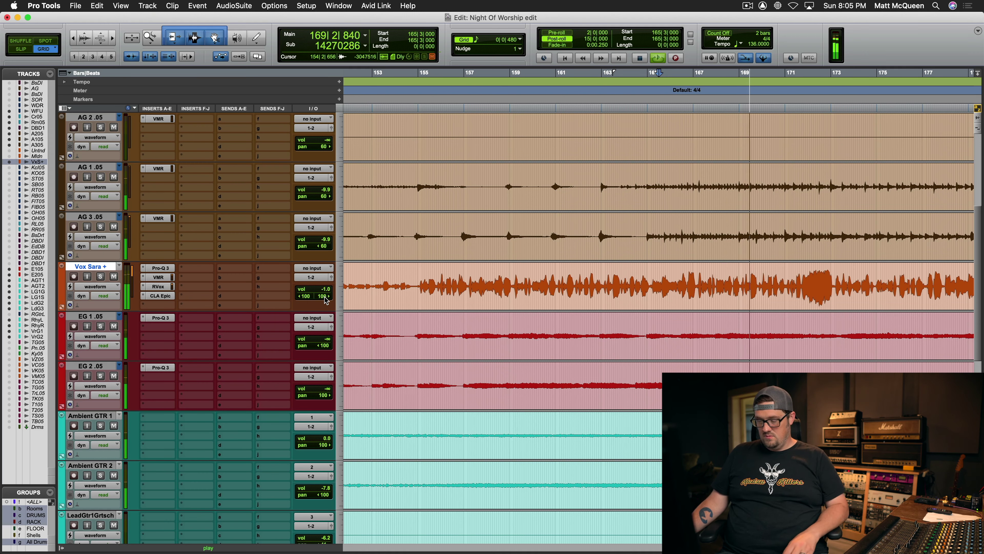